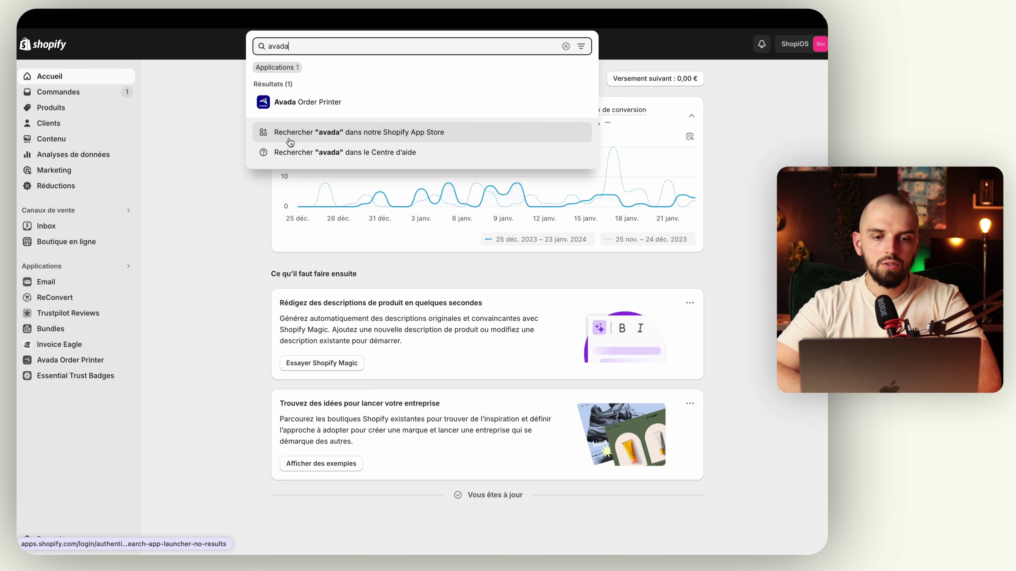
Find Avada EU GDPR Cookie Consent in the Shopify App Store and install it on the store.
{"action": "left_click", "coordinate": [361, 133]}
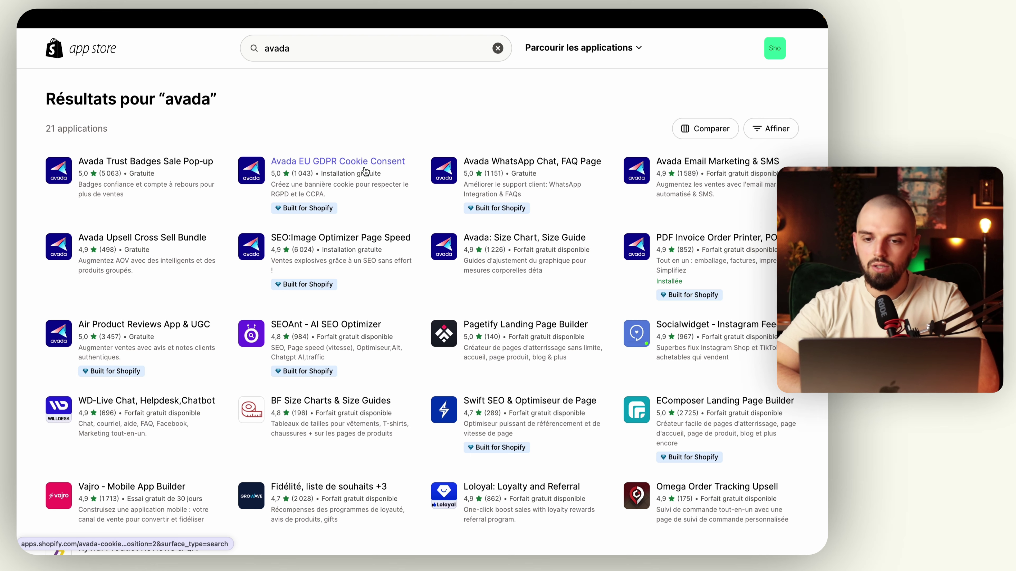
{"action": "left_click", "coordinate": [336, 164]}
{"action": "left_click", "coordinate": [161, 254]}
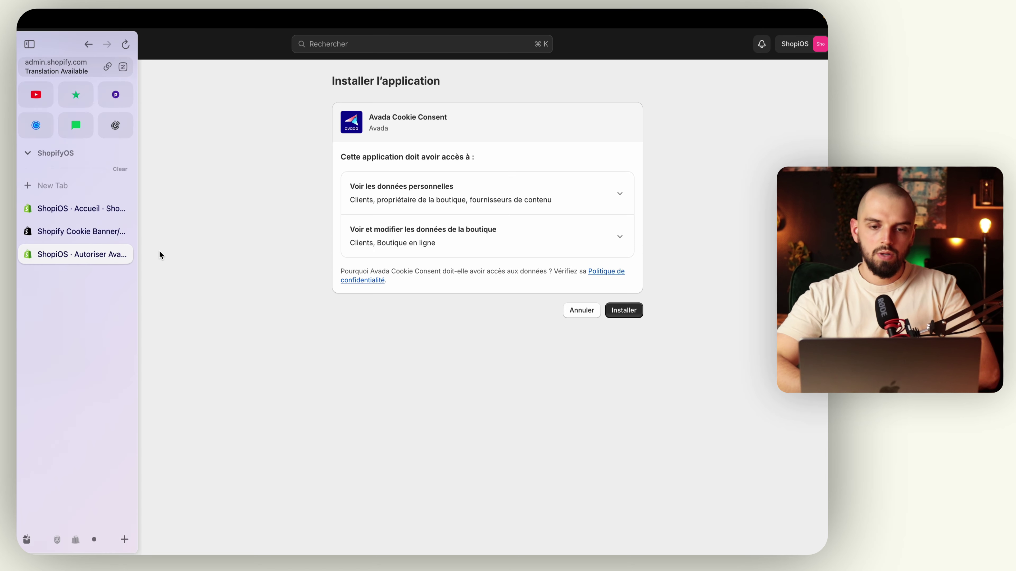
{"action": "left_click", "coordinate": [622, 313]}
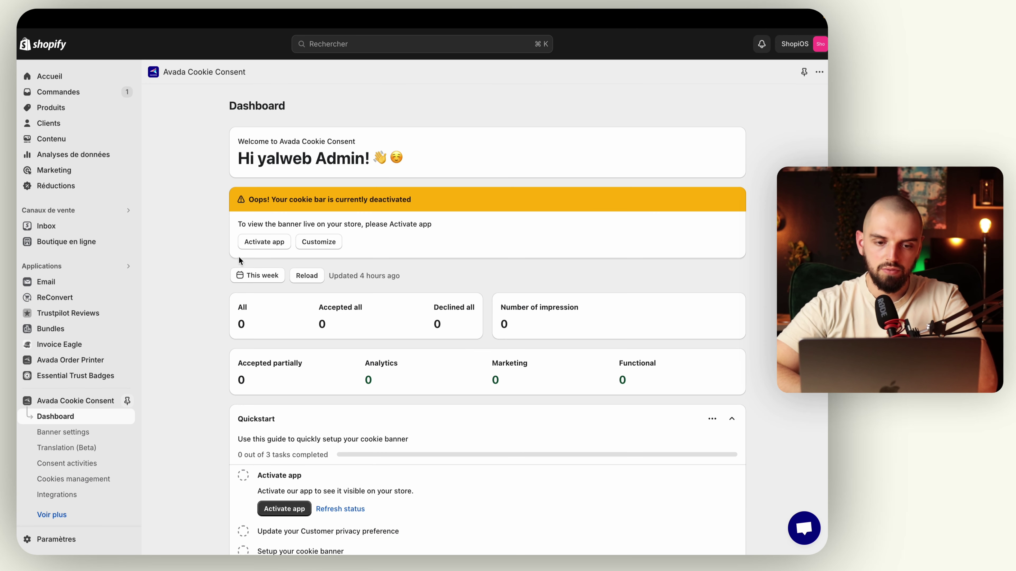
Activate the Avada Cookie Bar app embed in the live theme, save the theme and exit the editor.
{"action": "left_click", "coordinate": [265, 243]}
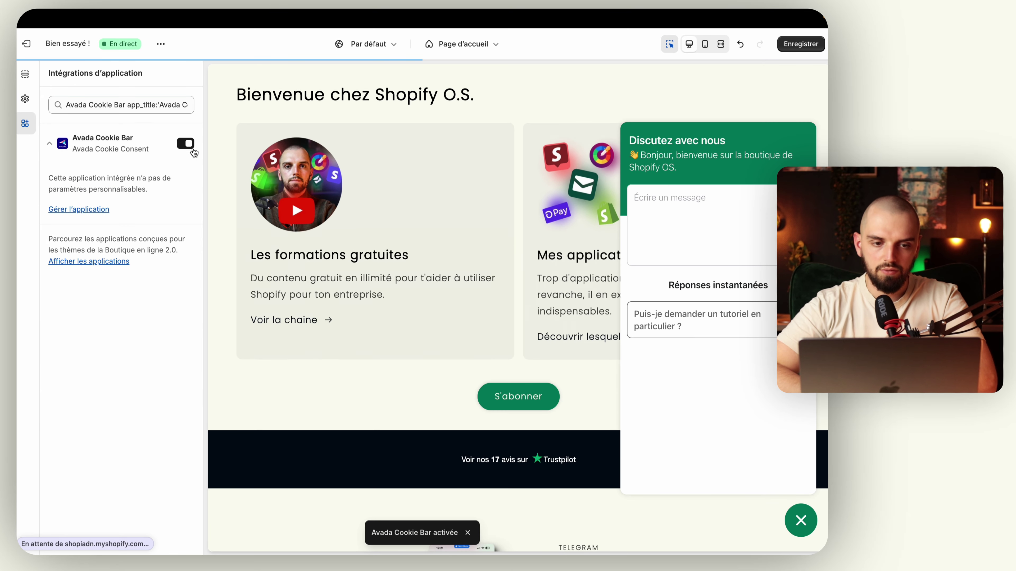
{"action": "left_click", "coordinate": [801, 43]}
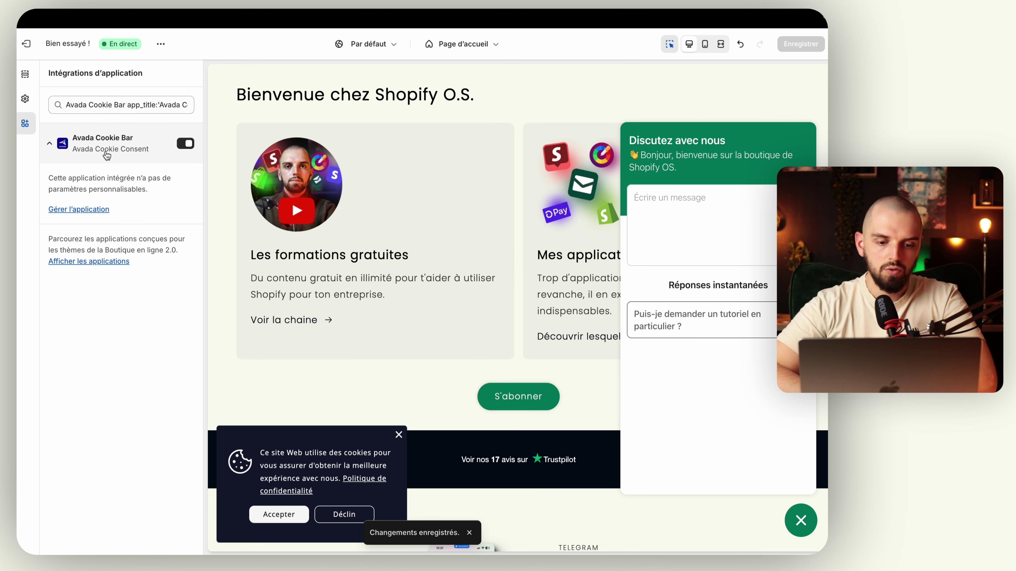
{"action": "left_click", "coordinate": [32, 54]}
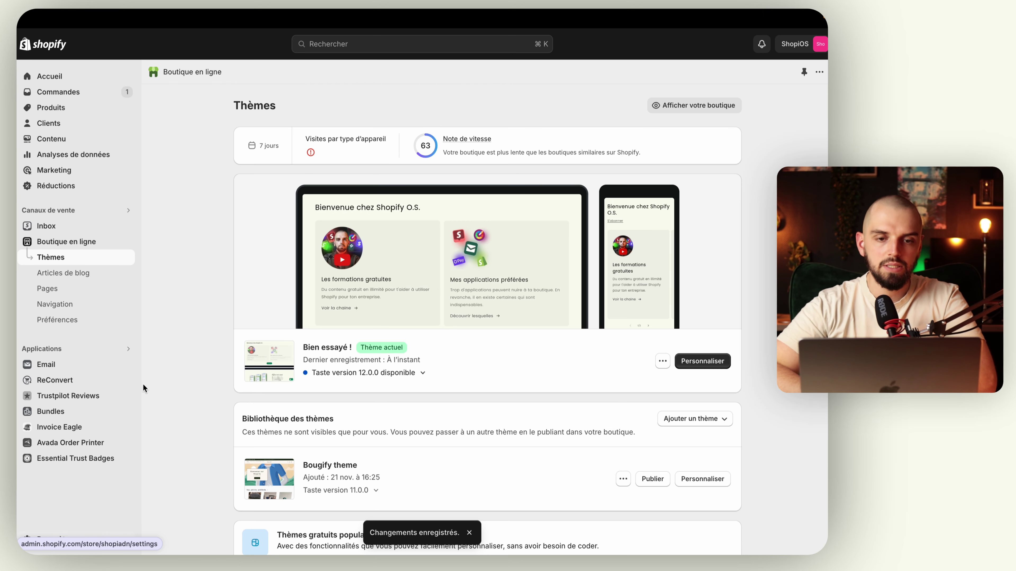
Search the admin for "avada", open Avada Cookie Consent and pin it to the navigation.
{"action": "key", "text": "super+k"}
{"action": "type", "text": "avada"}
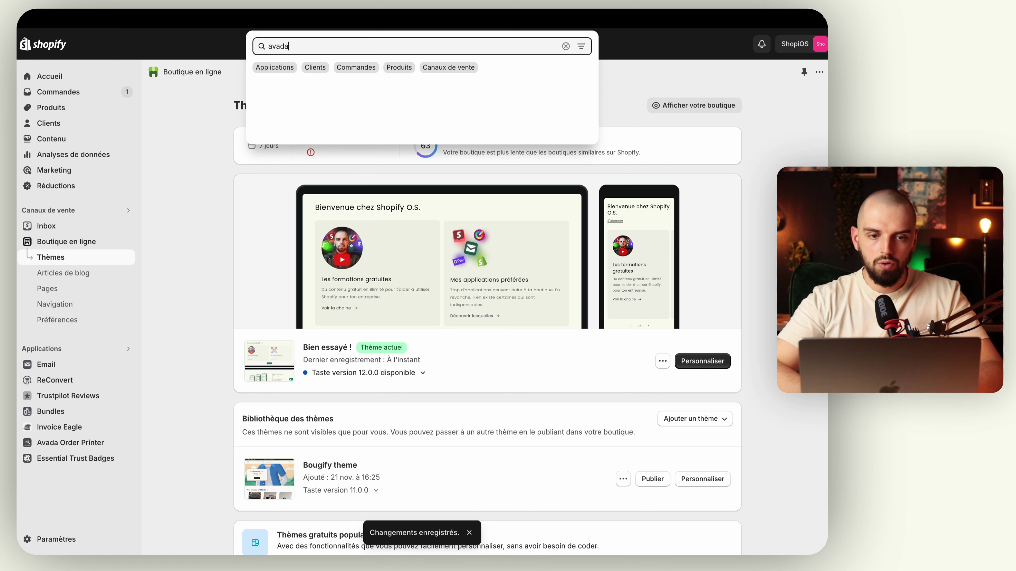
{"action": "left_click", "coordinate": [340, 105]}
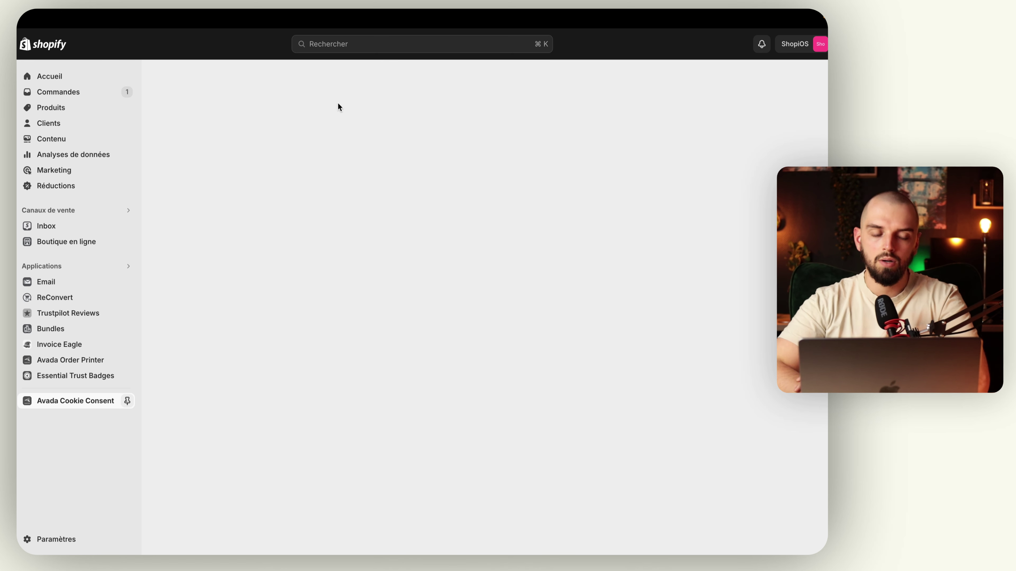
{"action": "left_click", "coordinate": [127, 400]}
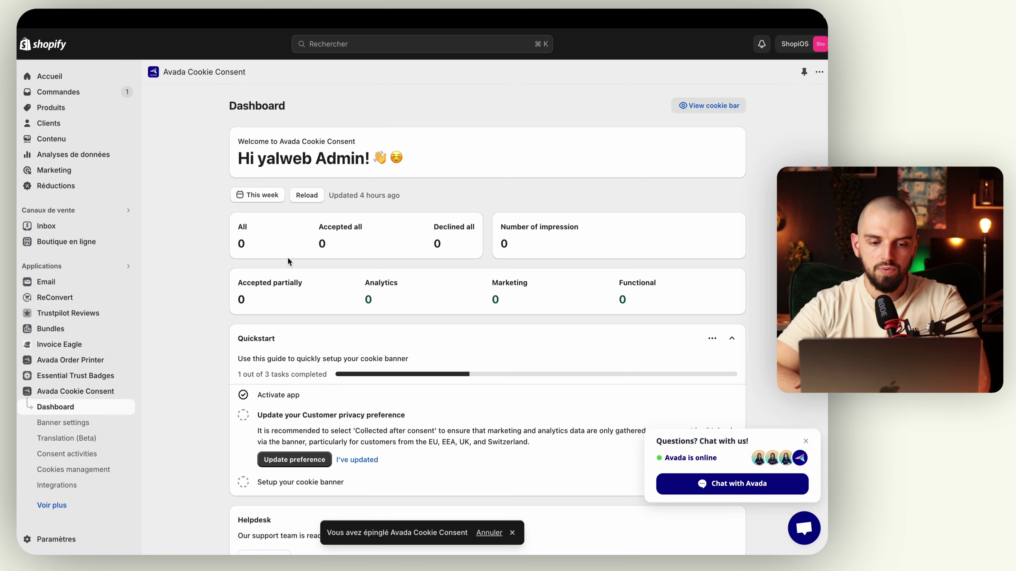
Check the store's customer privacy preference for data collection after consent, and mark that quickstart task as updated.
{"action": "scroll", "coordinate": [206, 307], "scroll_direction": "down", "scroll_amount": 3}
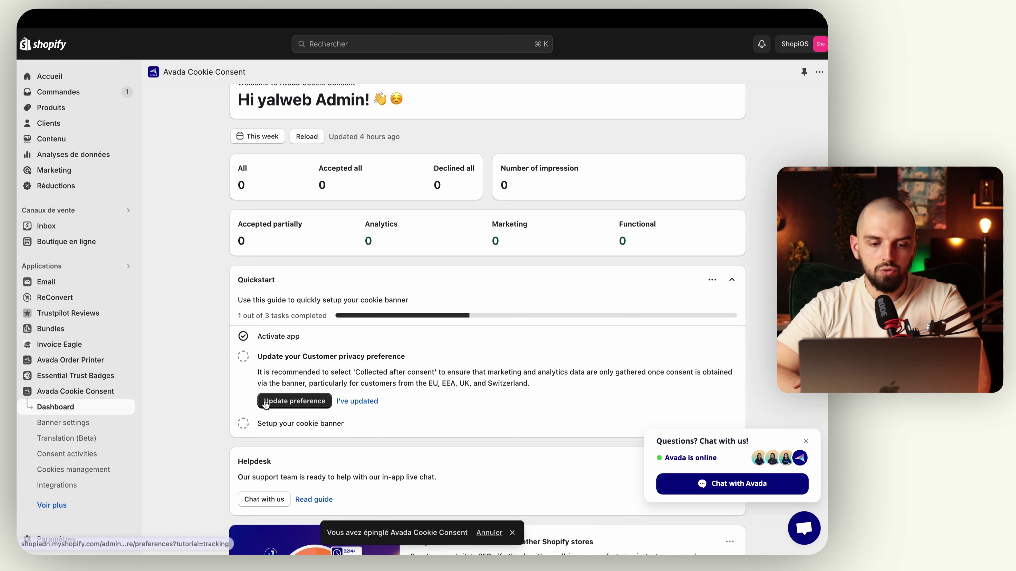
{"action": "left_click", "coordinate": [279, 404]}
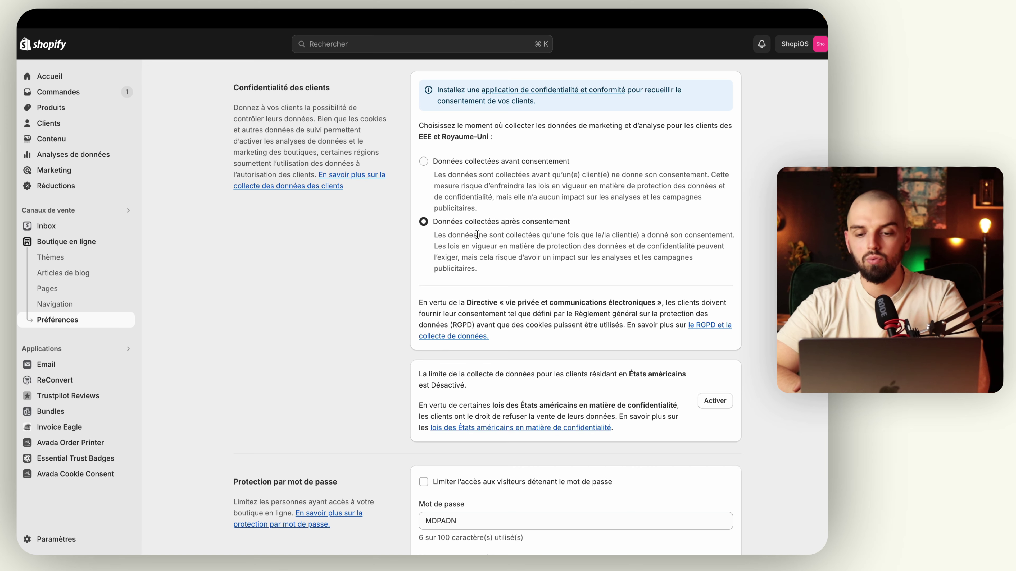
{"action": "scroll", "coordinate": [486, 204], "scroll_direction": "up", "scroll_amount": 1}
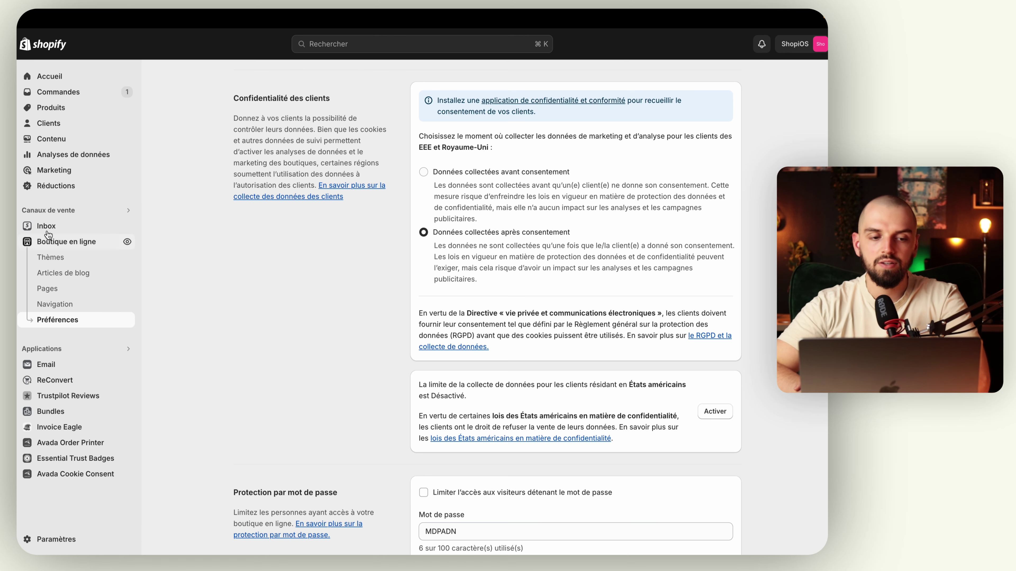
{"action": "scroll", "coordinate": [263, 234], "scroll_direction": "left", "scroll_amount": 5}
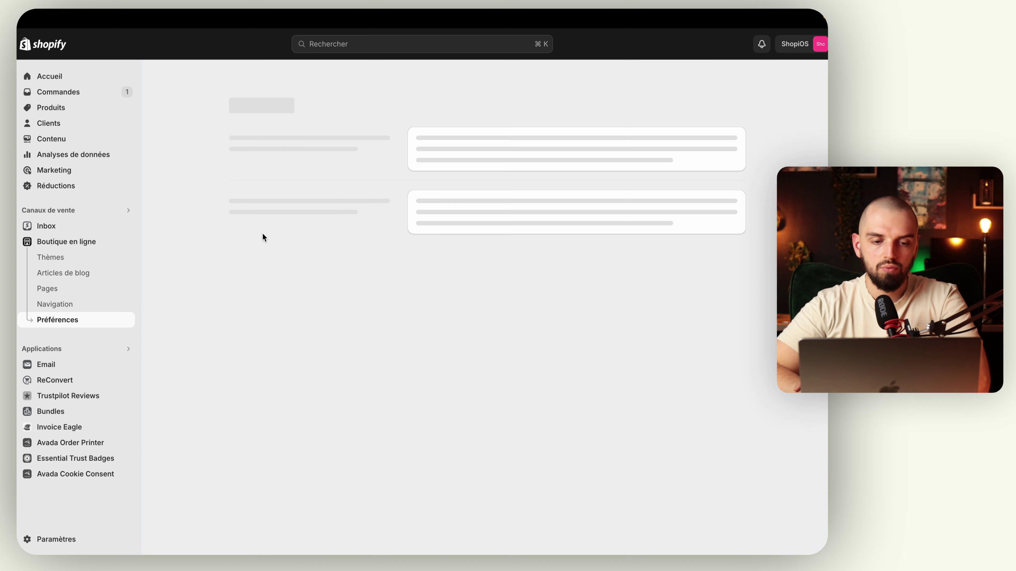
{"action": "scroll", "coordinate": [263, 237], "scroll_direction": "left", "scroll_amount": 5}
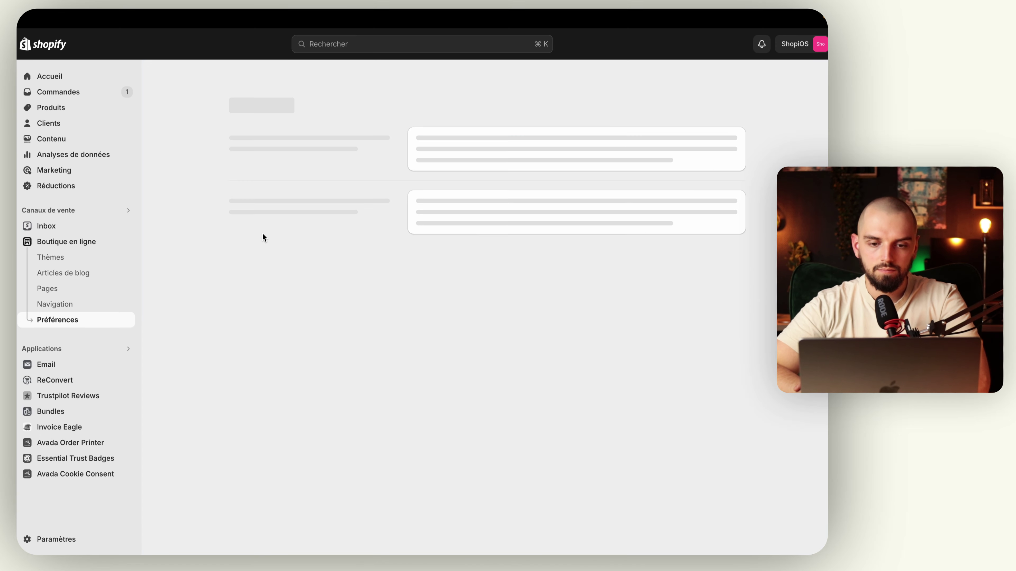
{"action": "scroll", "coordinate": [262, 233], "scroll_direction": "down", "scroll_amount": 15}
{"action": "mouse_move", "coordinate": [123, 275]}
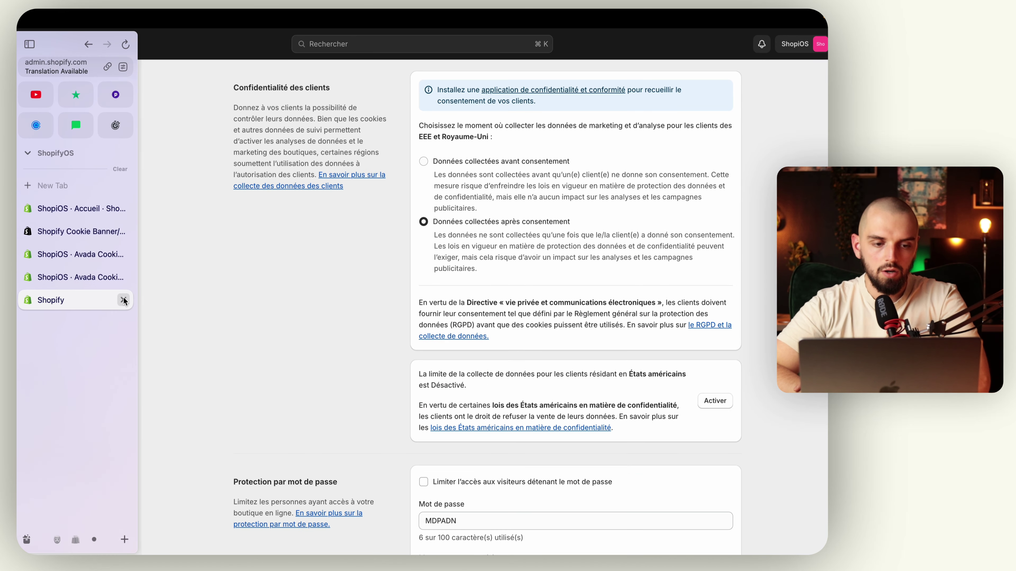
{"action": "left_click", "coordinate": [124, 300]}
{"action": "left_click", "coordinate": [361, 402]}
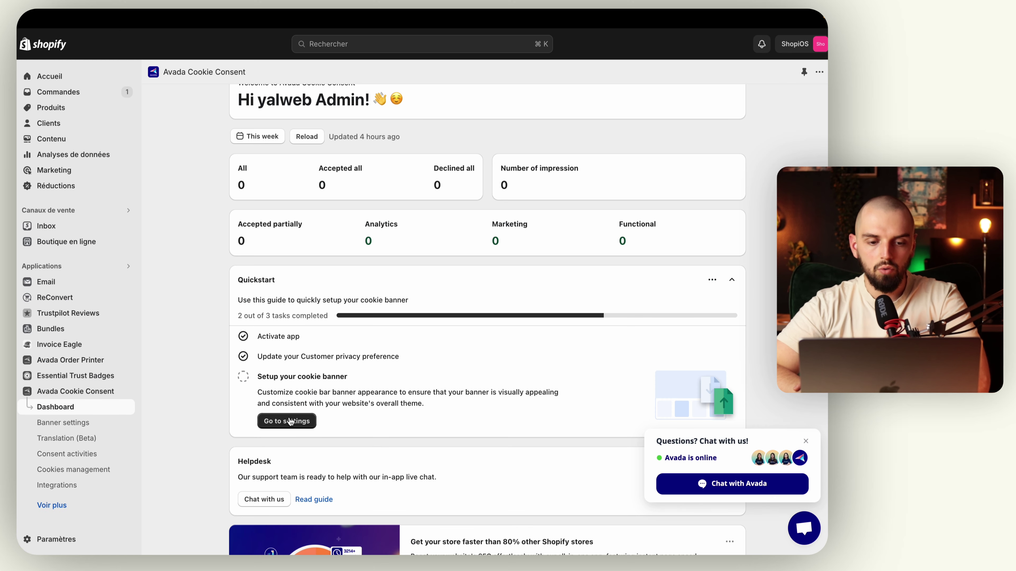
Dismiss the support chat prompt on the banner settings page and open the cookie app's general settings.
{"action": "left_click", "coordinate": [290, 422]}
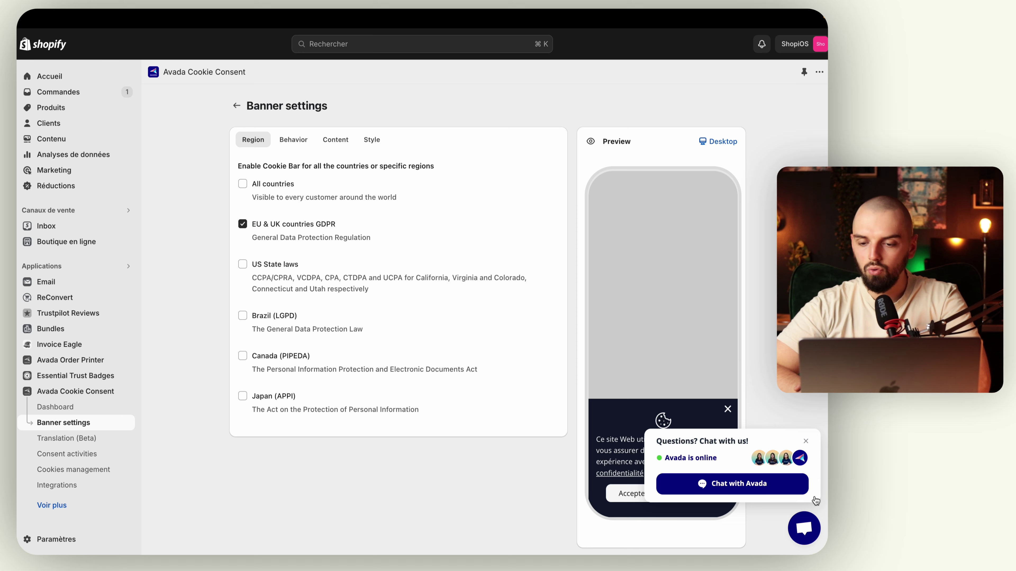
{"action": "left_click", "coordinate": [805, 441]}
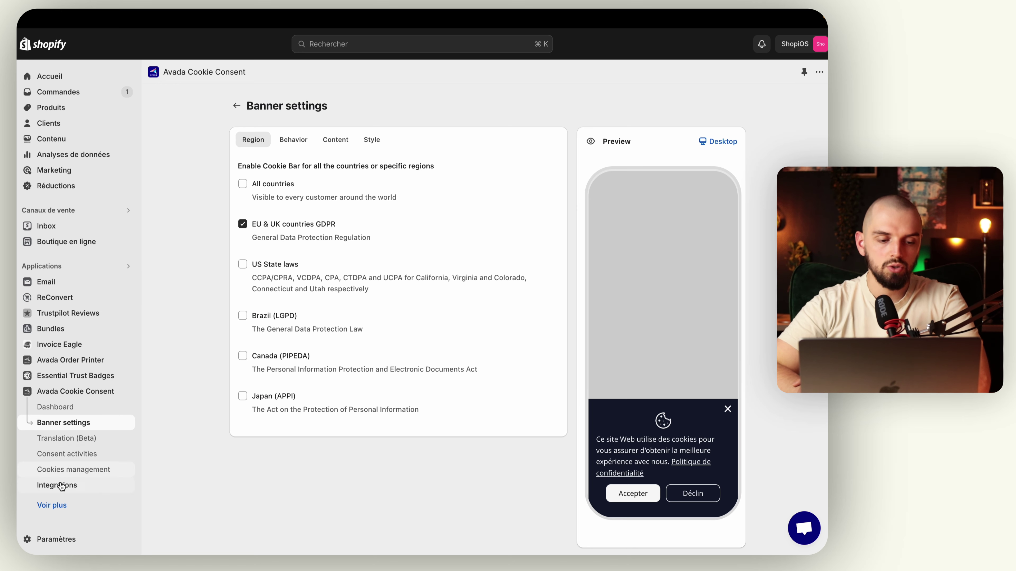
{"action": "left_click", "coordinate": [60, 506]}
{"action": "left_click", "coordinate": [60, 517]}
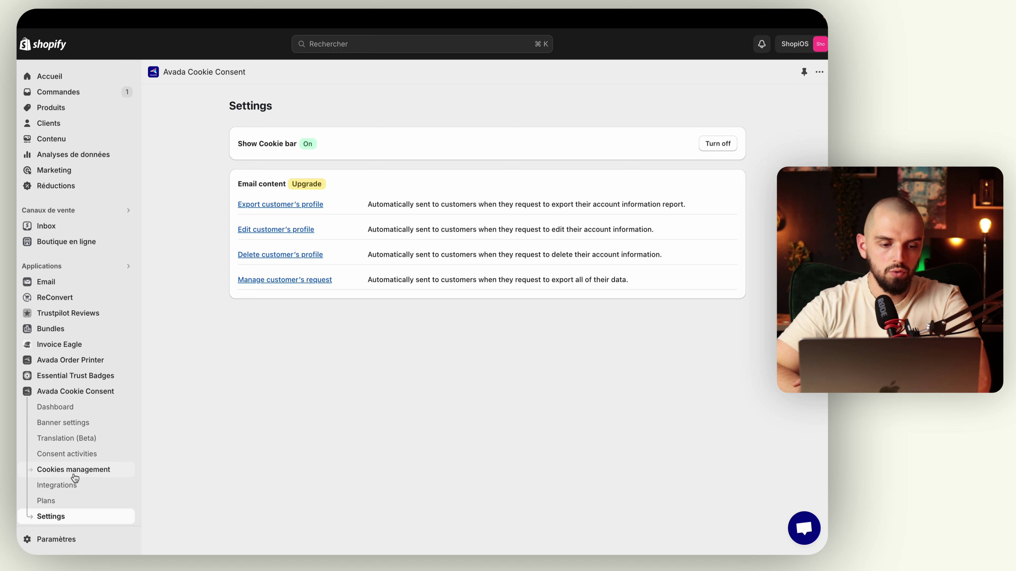
Choose French as the app default language in the cookie app's translation settings.
{"action": "left_click", "coordinate": [80, 438]}
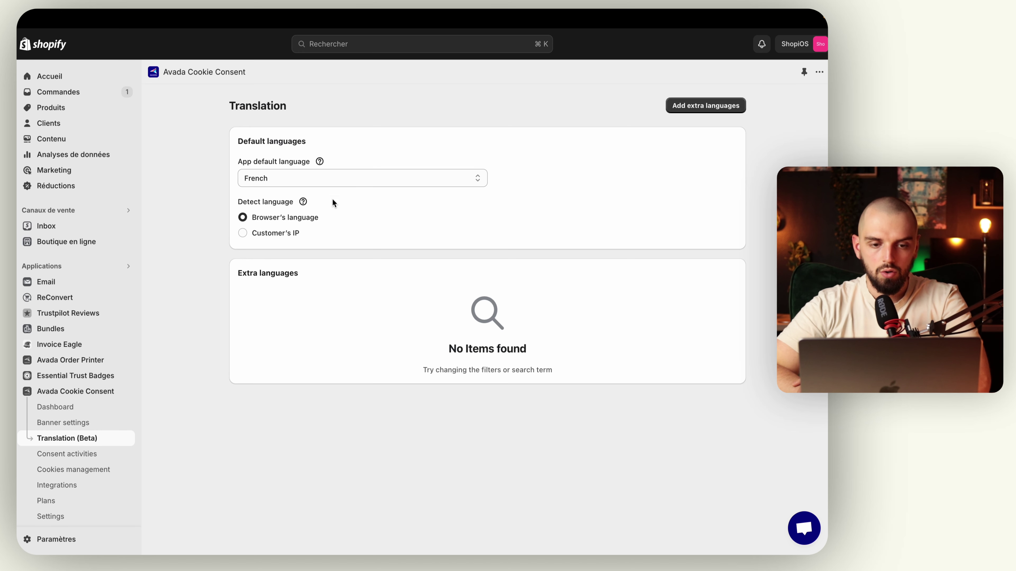
{"action": "left_click", "coordinate": [319, 179]}
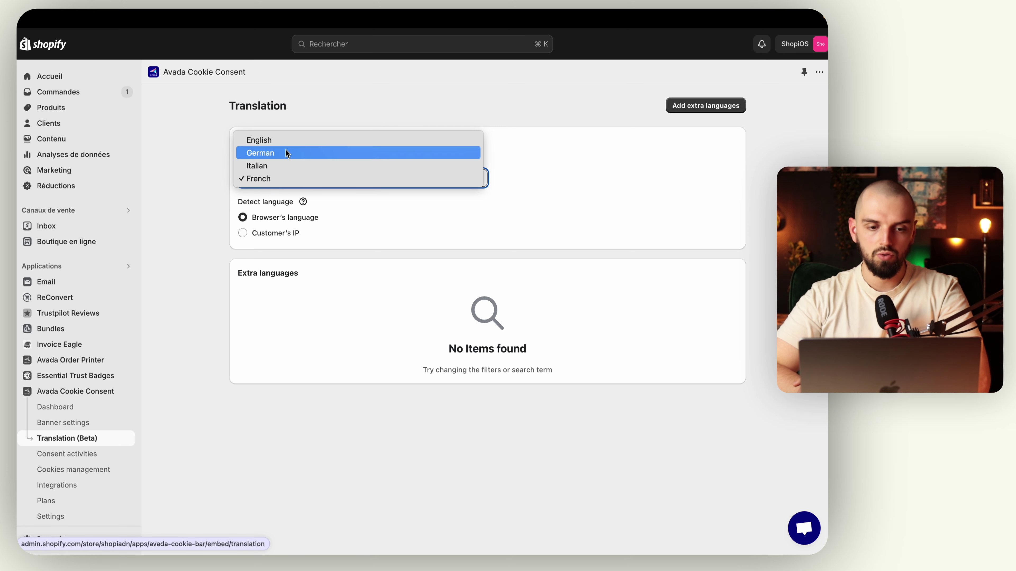
{"action": "left_click", "coordinate": [274, 181]}
{"action": "left_click", "coordinate": [209, 199]}
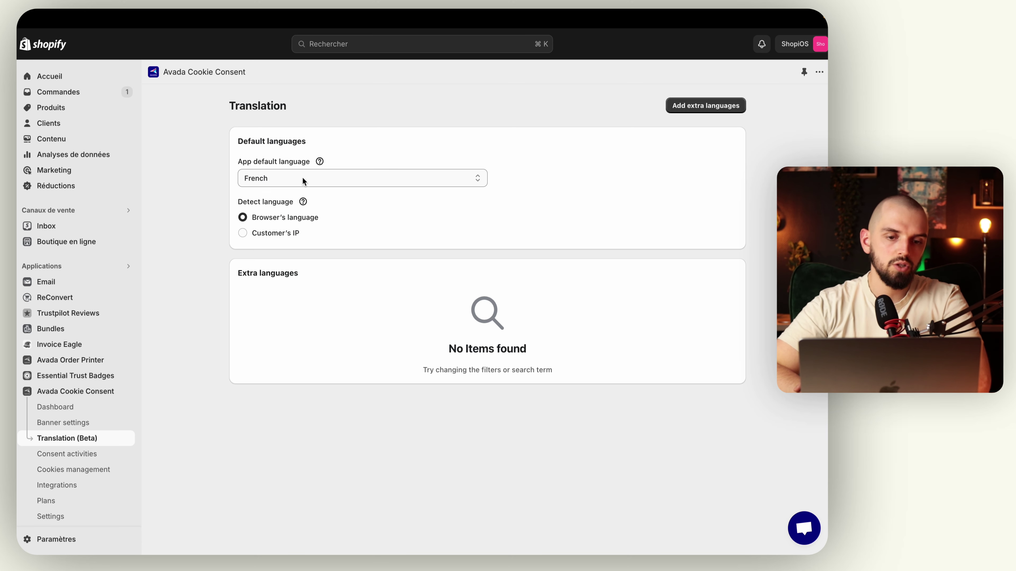
In the banner's behavior settings, try the auto-generated privacy policy and return to using a specific privacy policy.
{"action": "left_click", "coordinate": [85, 423]}
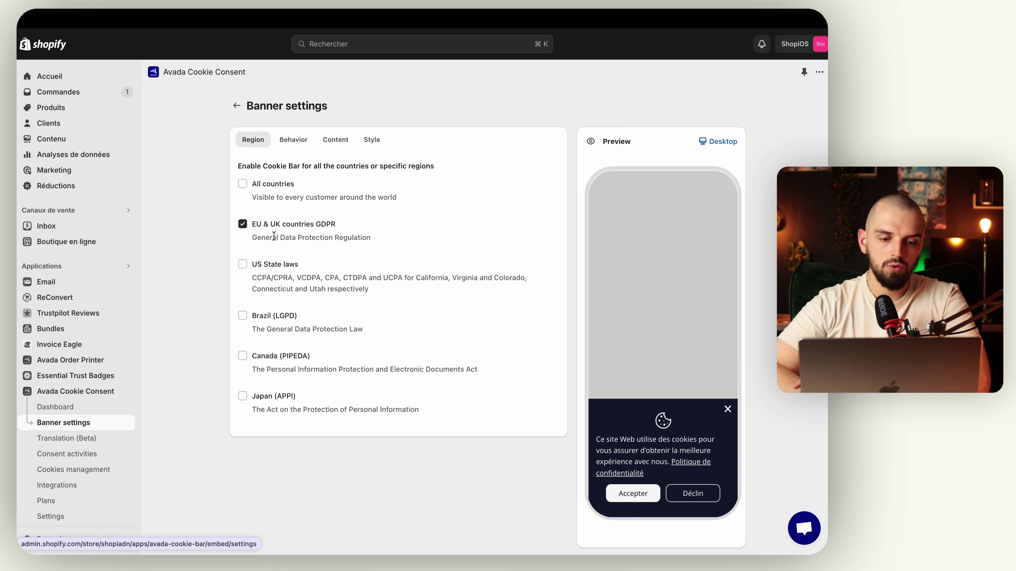
{"action": "left_click", "coordinate": [293, 145]}
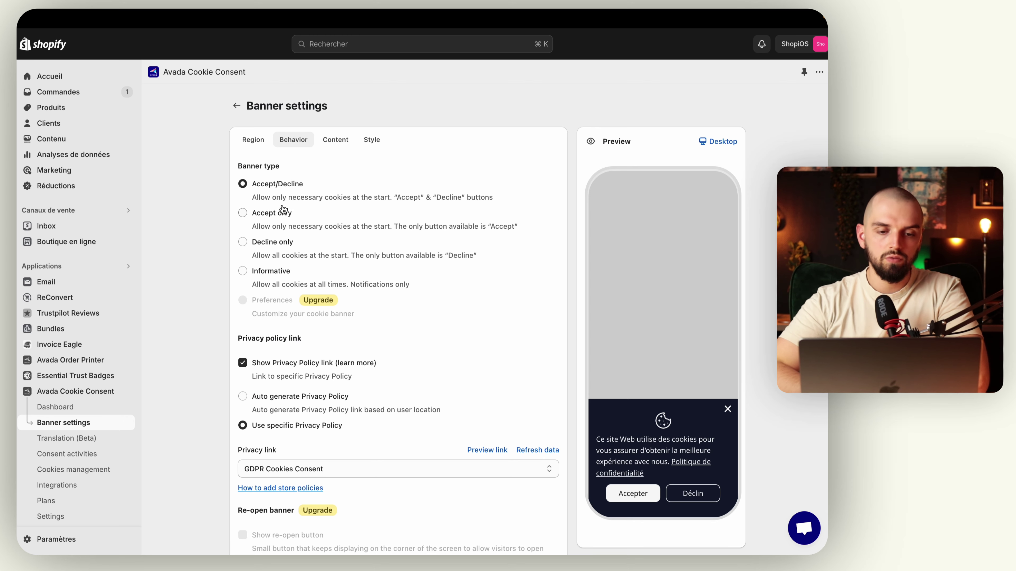
{"action": "scroll", "coordinate": [274, 194], "scroll_direction": "down", "scroll_amount": 3}
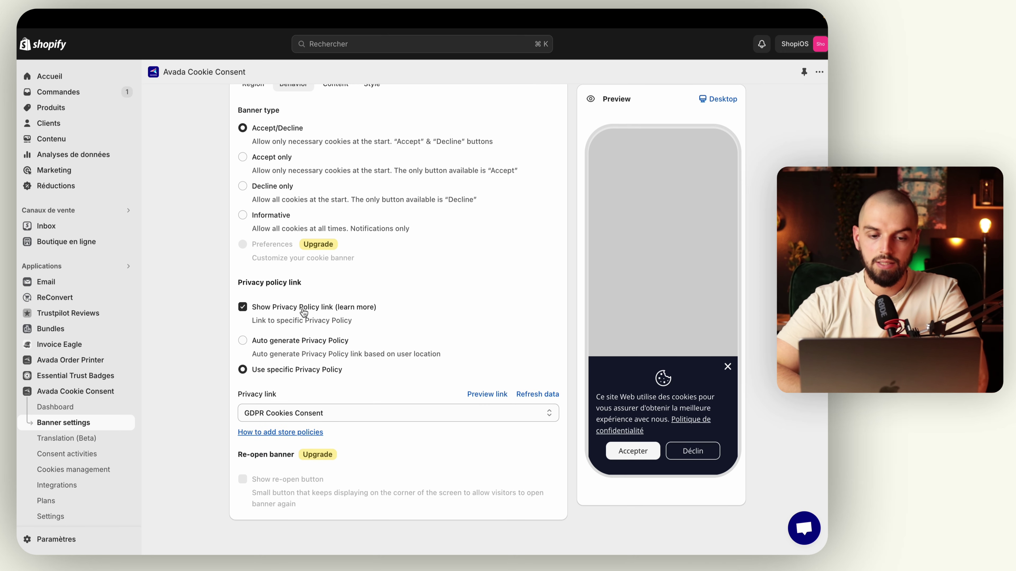
{"action": "left_click", "coordinate": [294, 343]}
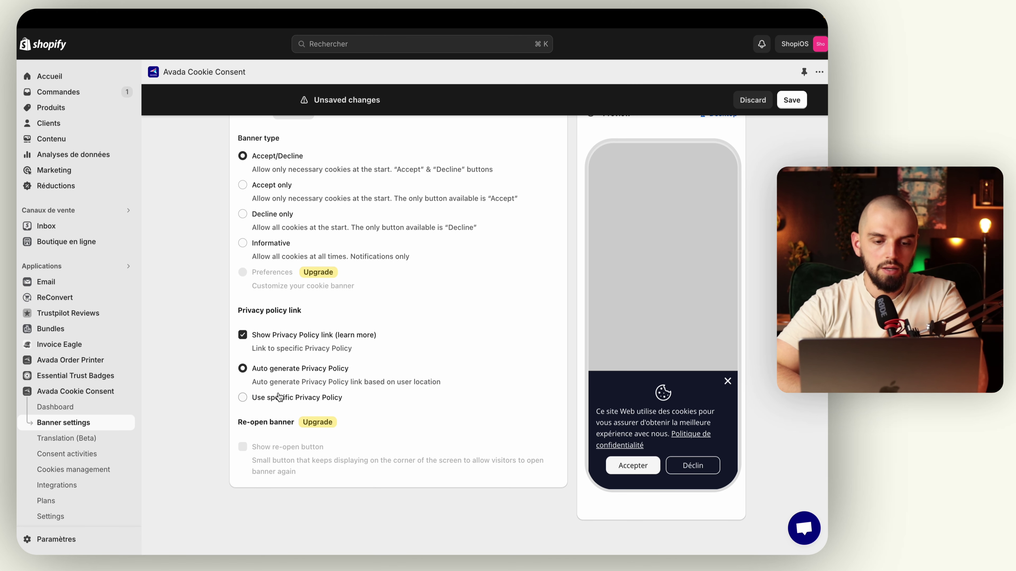
{"action": "left_click", "coordinate": [295, 341]}
{"action": "left_click", "coordinate": [295, 342]}
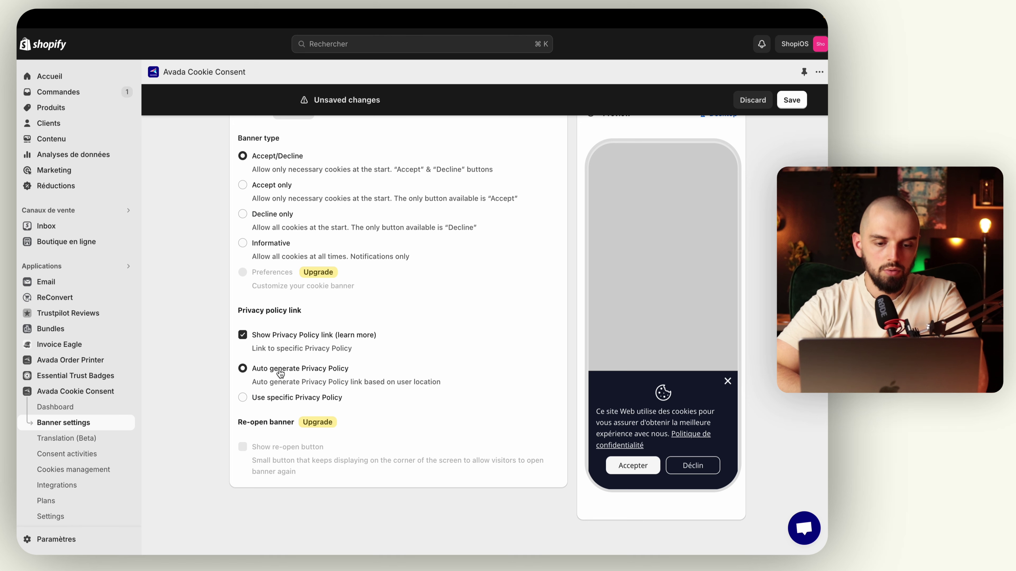
{"action": "left_click", "coordinate": [280, 398]}
{"action": "scroll", "coordinate": [280, 400], "scroll_direction": "down", "scroll_amount": 1}
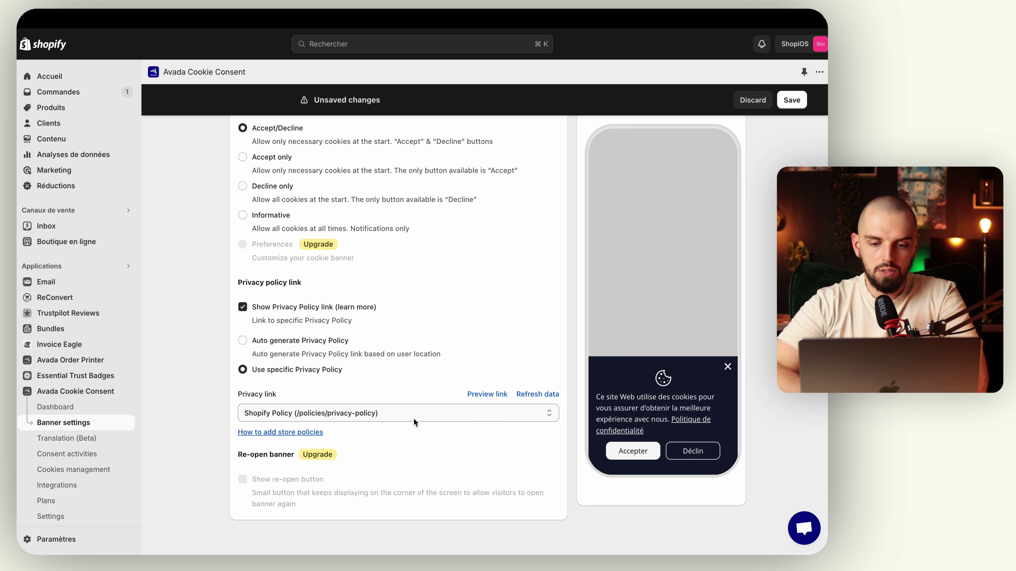
Try a custom URL as the banner's privacy link.
{"action": "left_click", "coordinate": [453, 414]}
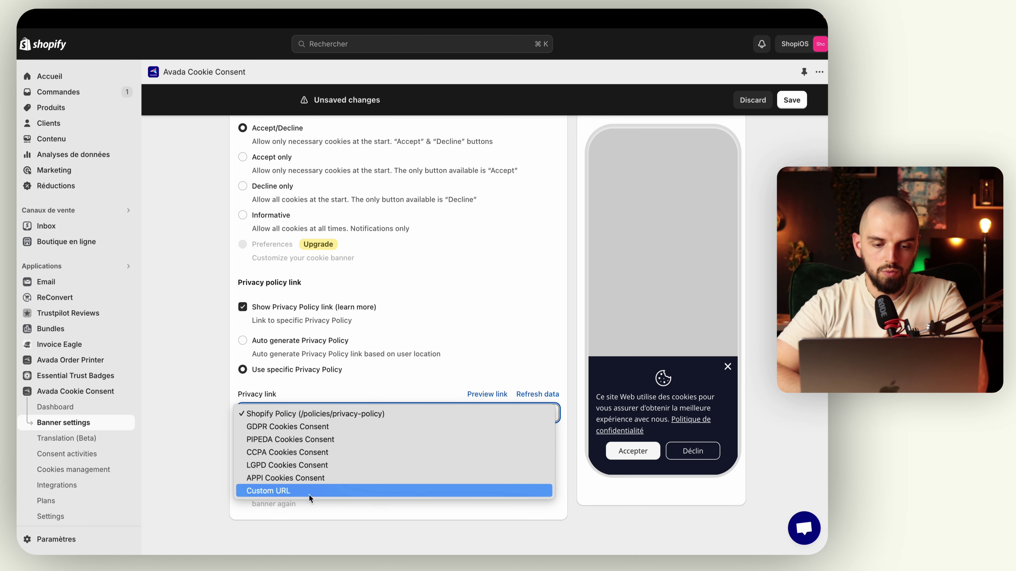
{"action": "left_click", "coordinate": [302, 490]}
{"action": "left_click", "coordinate": [297, 448]}
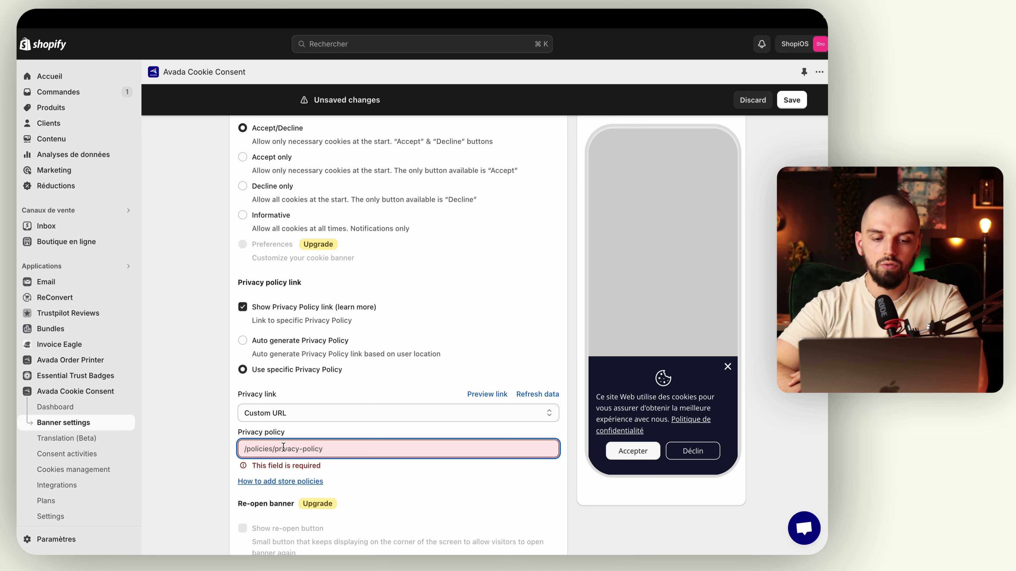
{"action": "scroll", "coordinate": [288, 441], "scroll_direction": "down", "scroll_amount": 1}
Set the banner's privacy link to Shopify Policy (/policies/privacy-policy) and save the banner settings.
{"action": "left_click", "coordinate": [336, 381]}
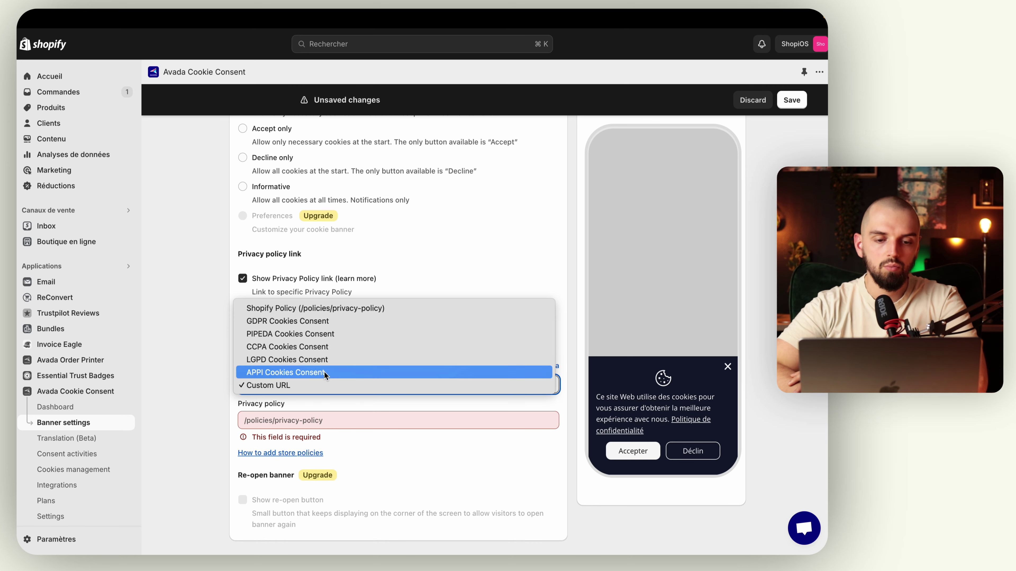
{"action": "left_click", "coordinate": [313, 309]}
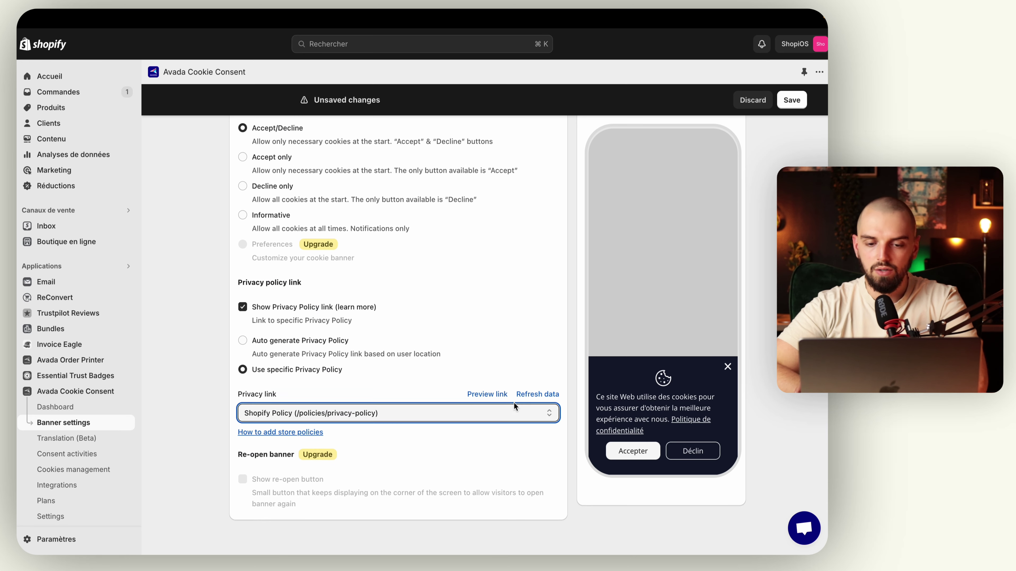
{"action": "left_click", "coordinate": [517, 378]}
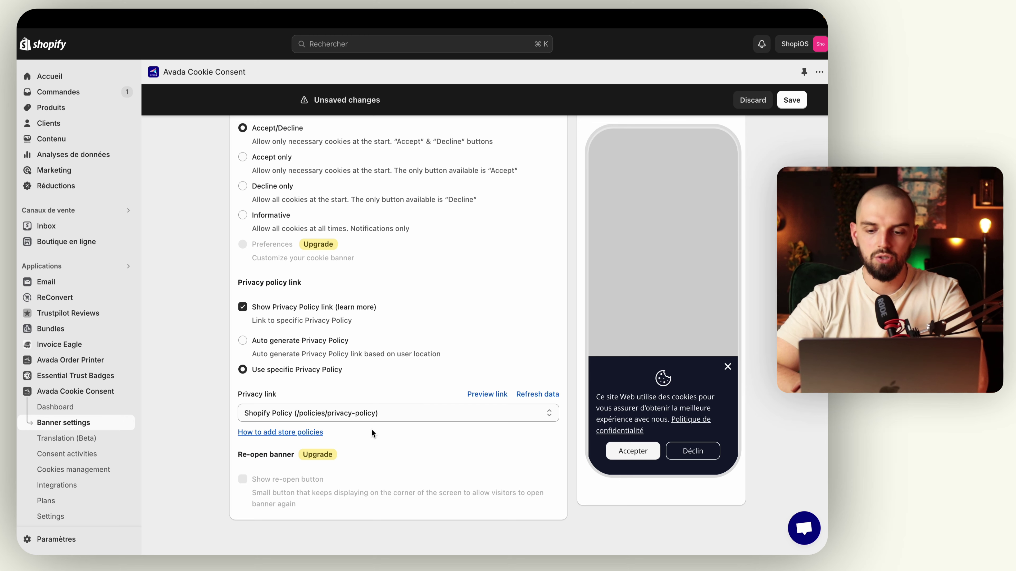
{"action": "scroll", "coordinate": [487, 416], "scroll_direction": "up", "scroll_amount": 1}
{"action": "scroll", "coordinate": [487, 414], "scroll_direction": "up", "scroll_amount": 3}
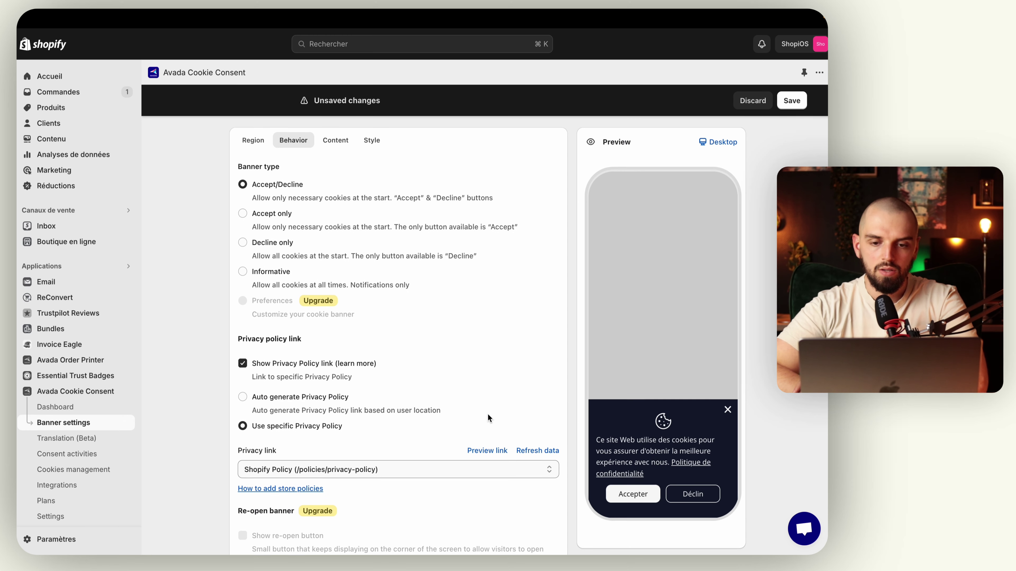
{"action": "left_click", "coordinate": [791, 100]}
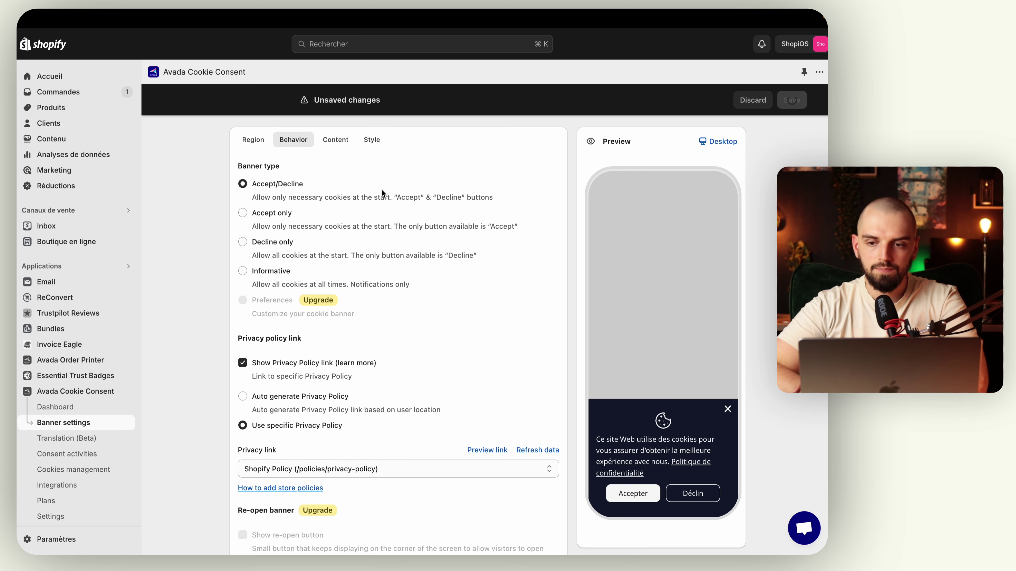
Replace the cookie banner's content message with "On utilise des cookies indispensables au fonctionnement du site !".
{"action": "left_click", "coordinate": [337, 143]}
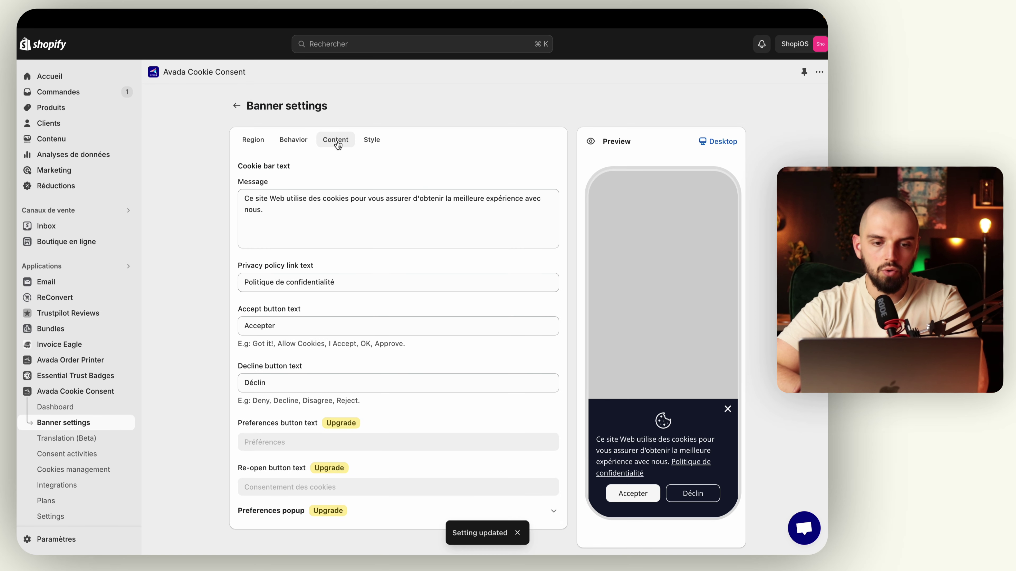
{"action": "left_click", "coordinate": [260, 202]}
{"action": "key", "text": "super+a"}
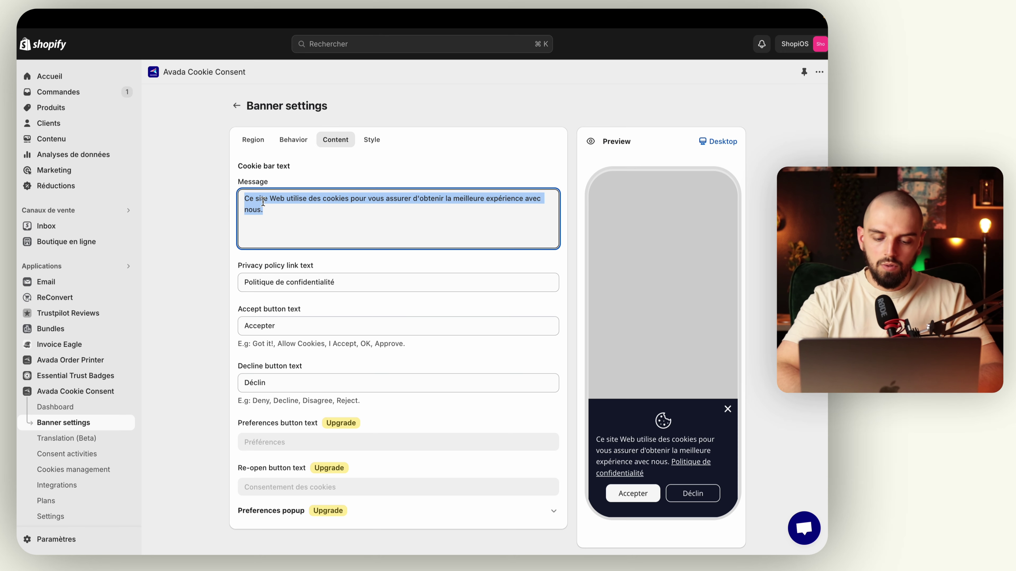
{"action": "type", "text": "On utilise de"}
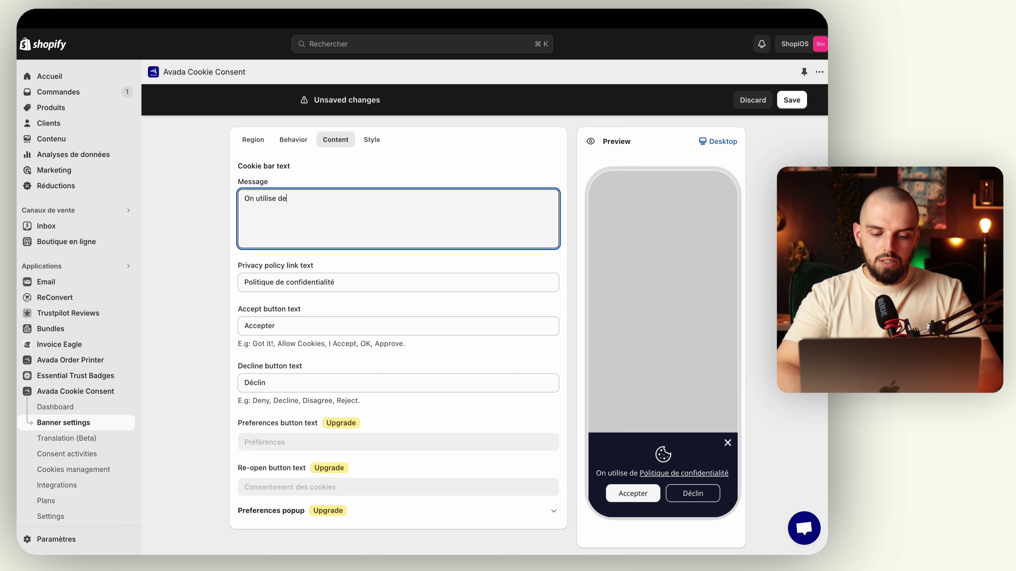
{"action": "type", "text": "s cookies indi"}
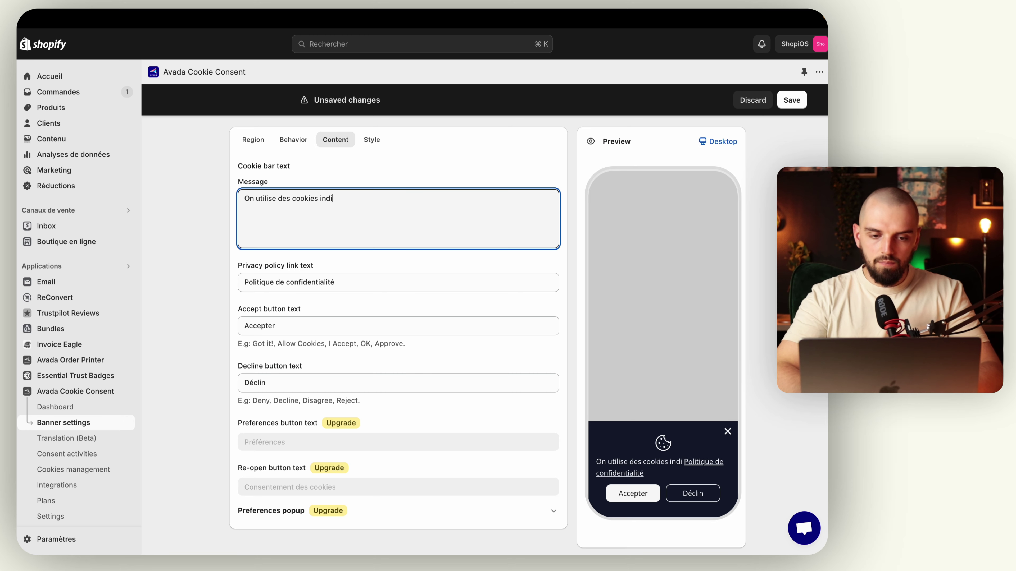
{"action": "type", "text": "spensable"}
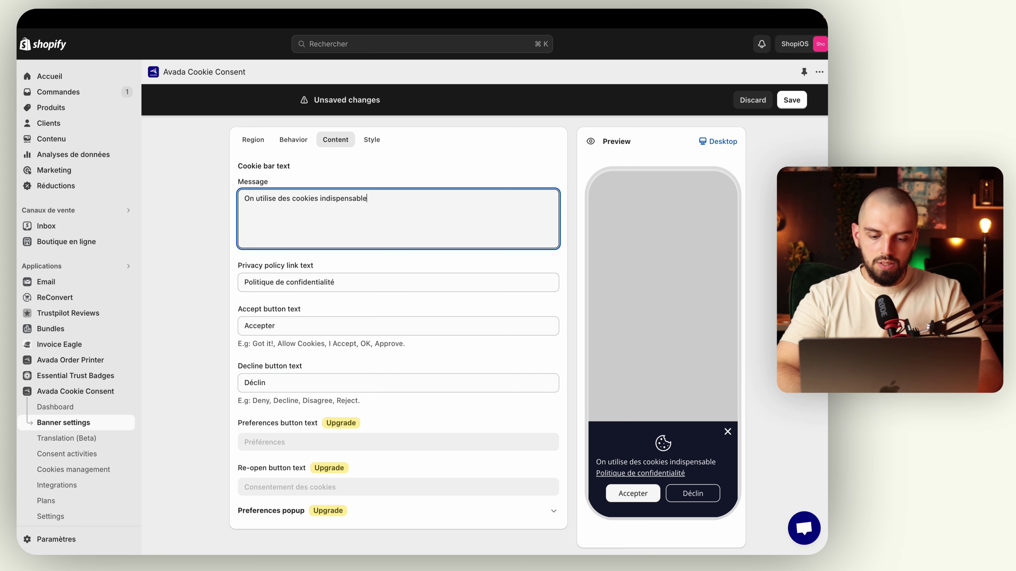
{"action": "type", "text": "s au fonctionnement"}
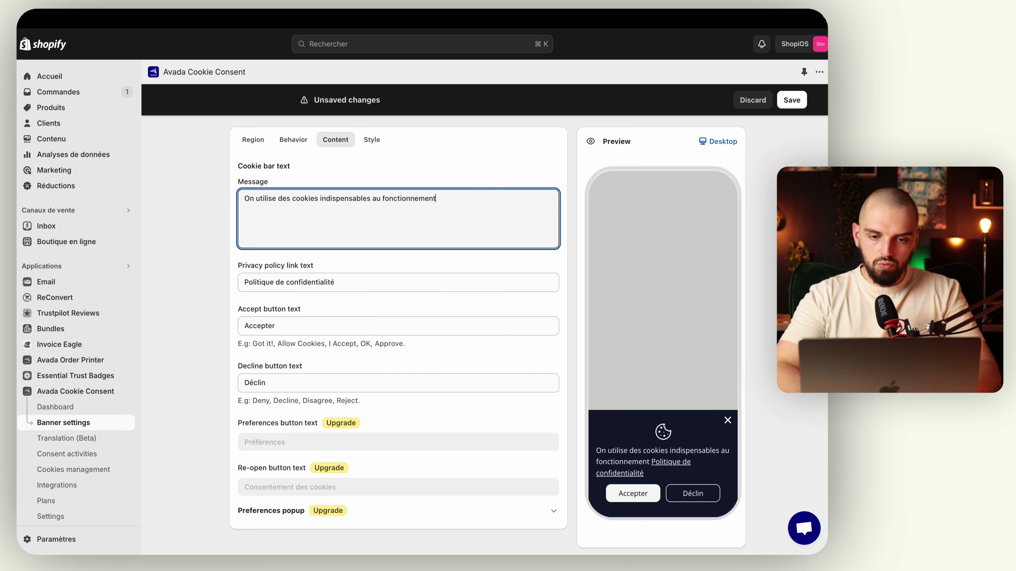
{"action": "type", "text": " du site !"}
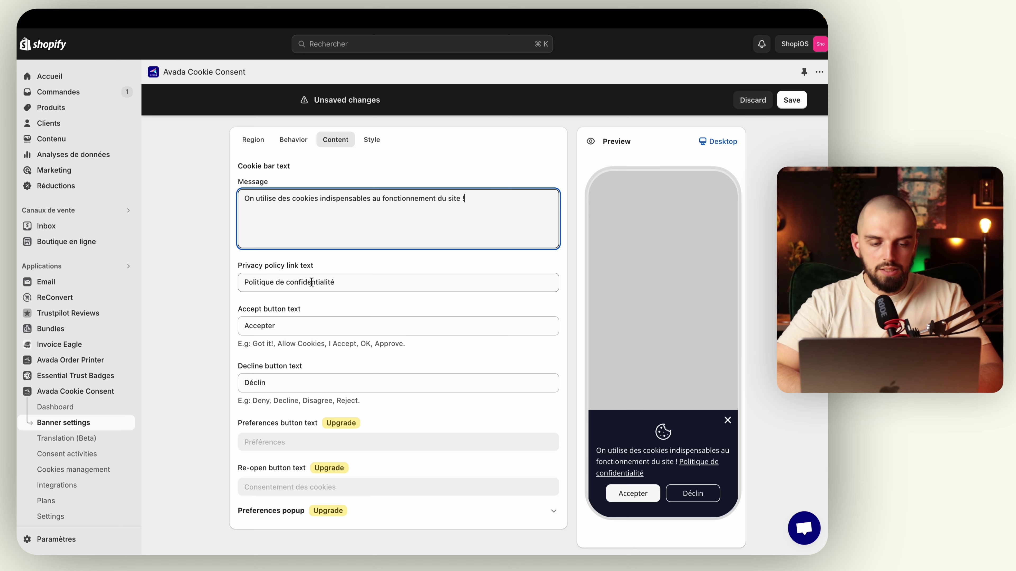
Set the banner's privacy policy link text to "Voir notre politique".
{"action": "left_click_drag", "start_coordinate": [338, 284], "coordinate": [242, 282]}
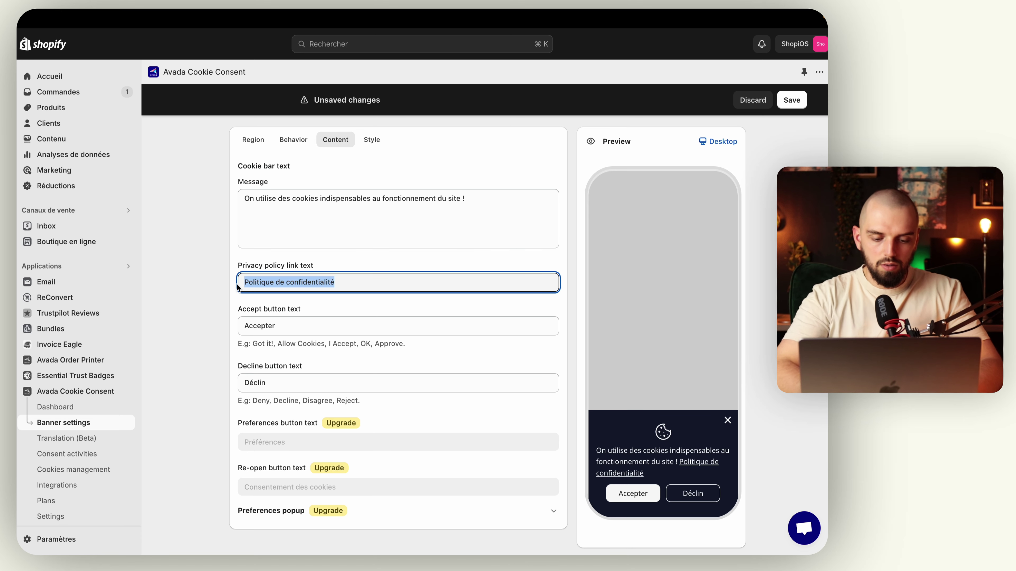
{"action": "type", "text": "Voir notre po"}
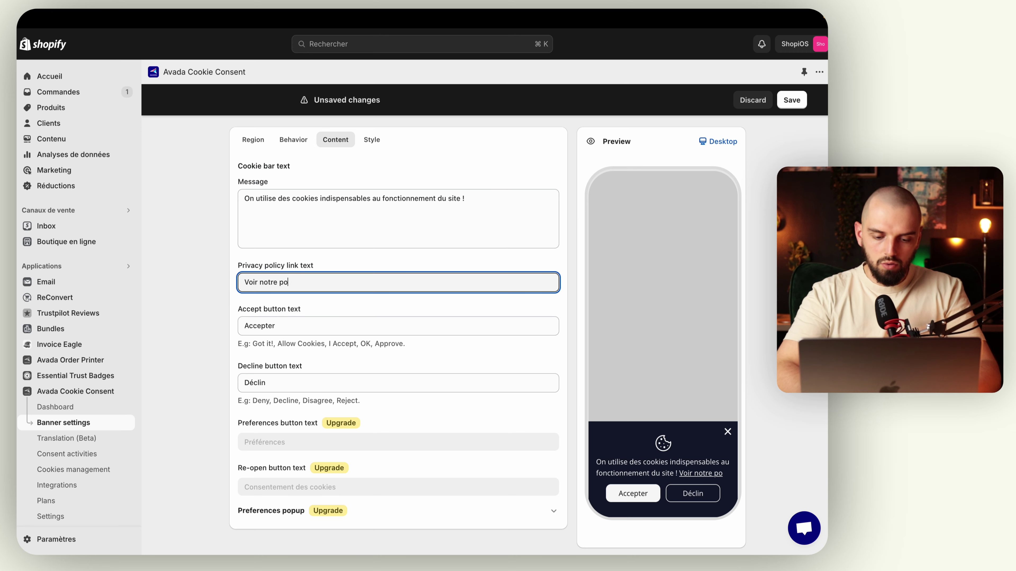
{"action": "type", "text": "litique"}
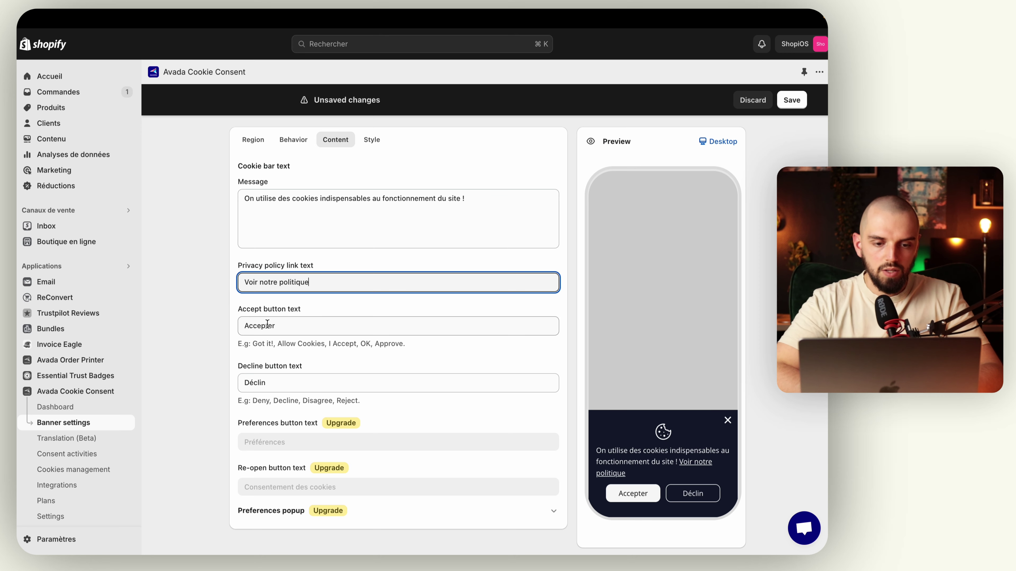
Set the accept button text to "Ok !" and the decline button text to "Rejeter", and save the banner settings.
{"action": "double_click", "coordinate": [267, 324]}
{"action": "type", "text": "Ok"}
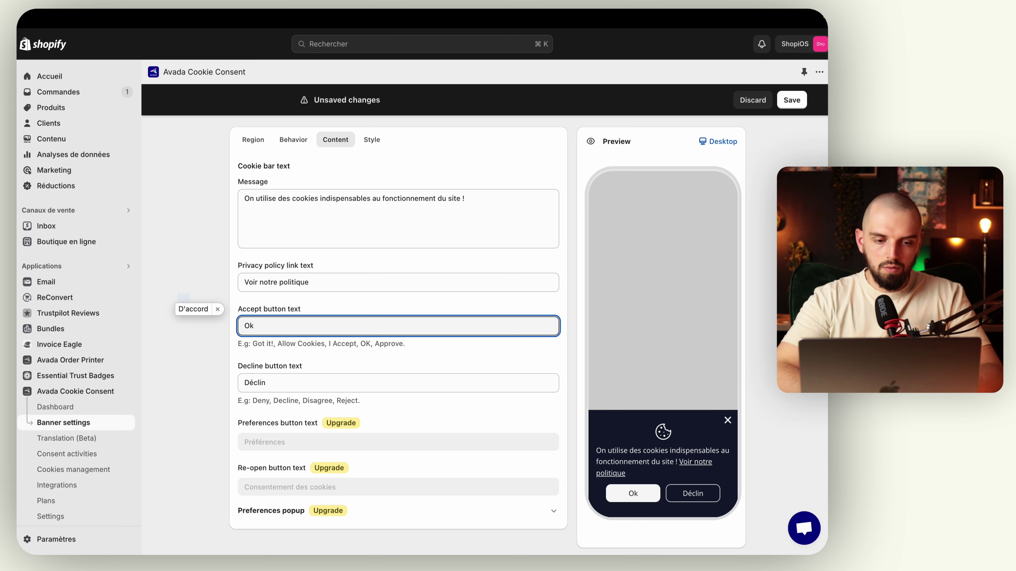
{"action": "type", "text": " !"}
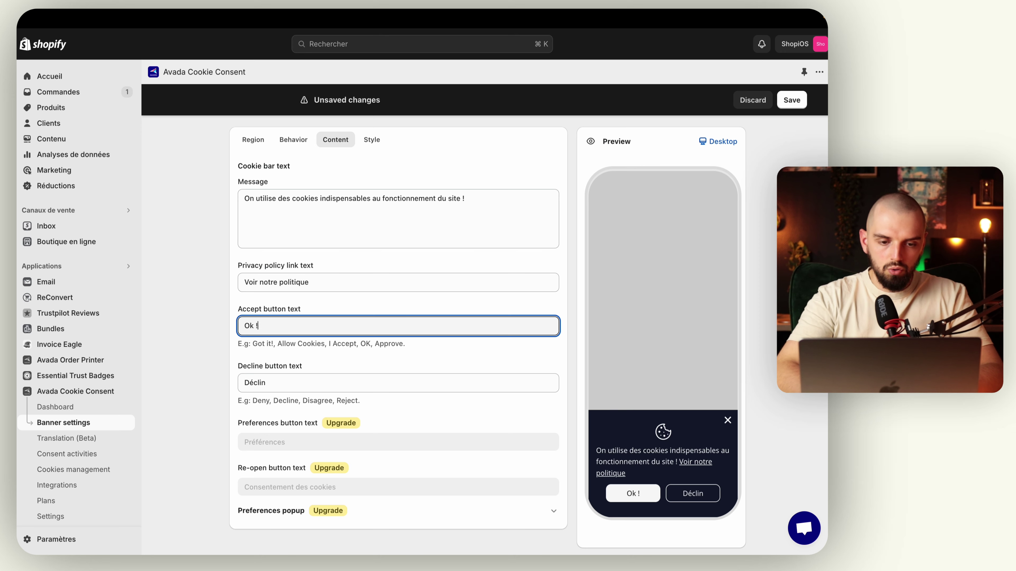
{"action": "double_click", "coordinate": [263, 377]}
{"action": "type", "text": "Rejeter"}
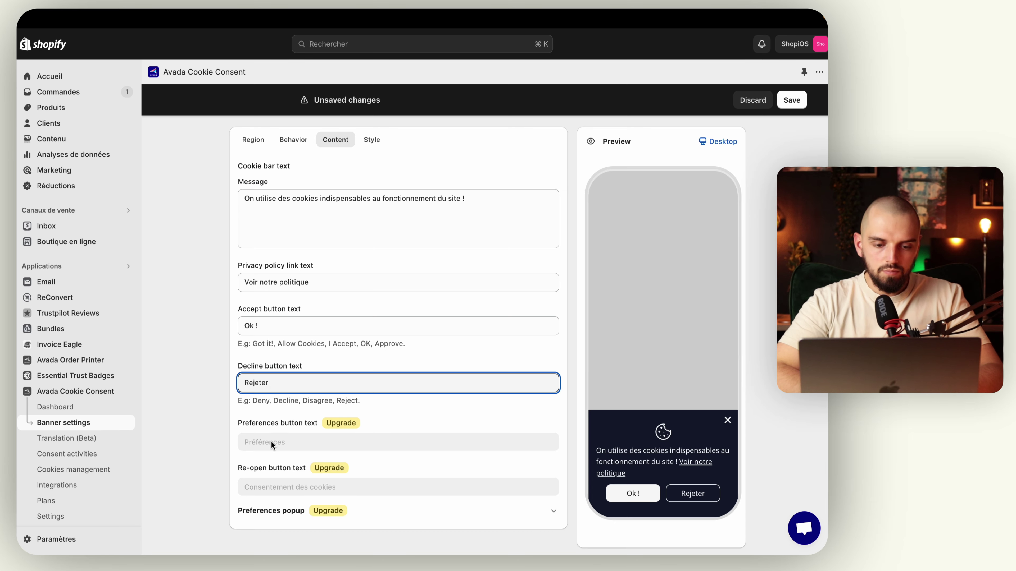
{"action": "scroll", "coordinate": [271, 442], "scroll_direction": "down", "scroll_amount": 1}
{"action": "scroll", "coordinate": [272, 442], "scroll_direction": "up", "scroll_amount": 1}
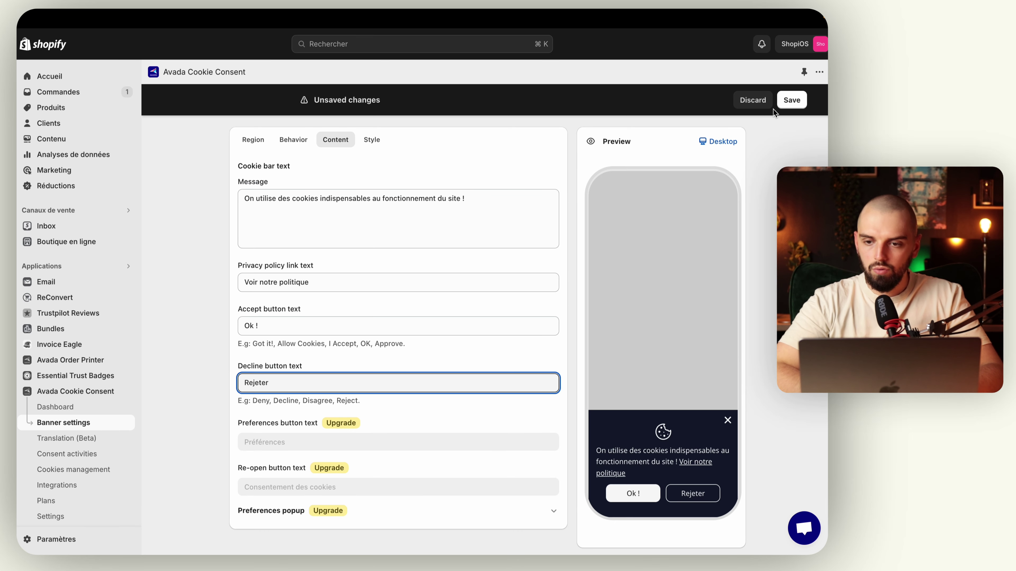
{"action": "left_click", "coordinate": [792, 103]}
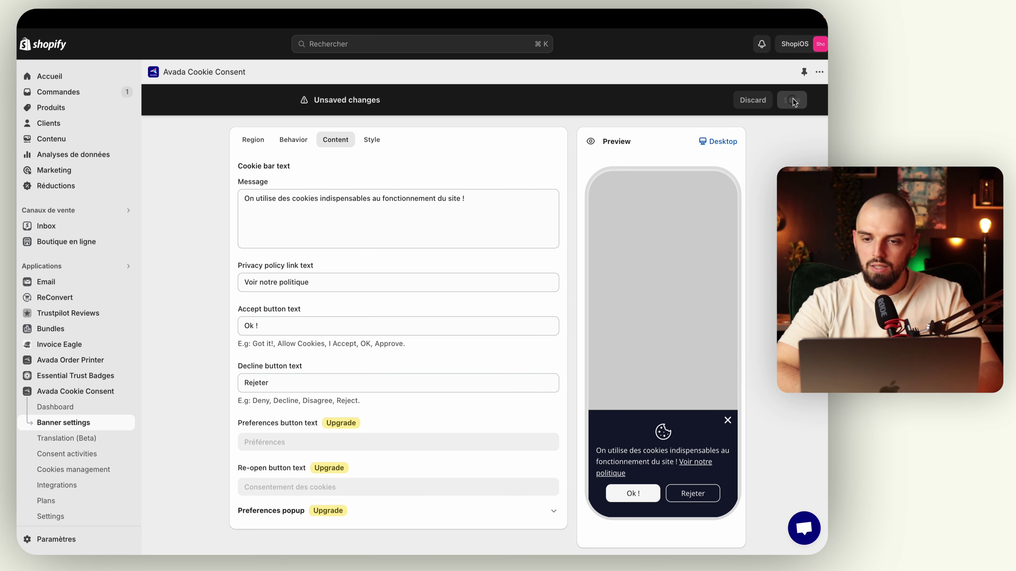
In the banner's style settings, try the Christmas, Autumn and Crave presets and return to Dark Theme.
{"action": "left_click", "coordinate": [373, 142]}
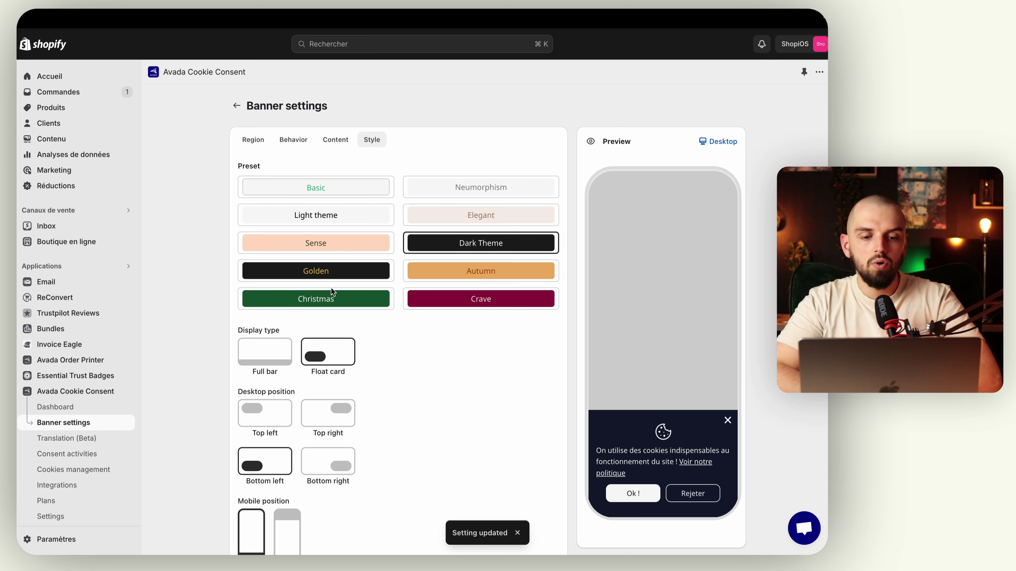
{"action": "left_click", "coordinate": [333, 296]}
{"action": "left_click", "coordinate": [425, 245]}
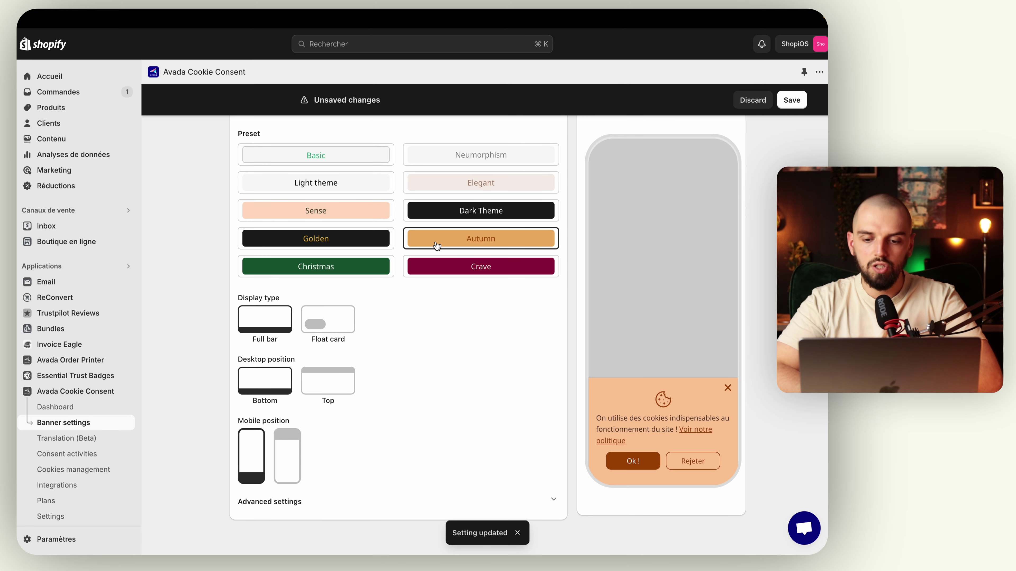
{"action": "left_click", "coordinate": [438, 266]}
{"action": "scroll", "coordinate": [439, 268], "scroll_direction": "up", "scroll_amount": 1}
{"action": "left_click", "coordinate": [436, 242]}
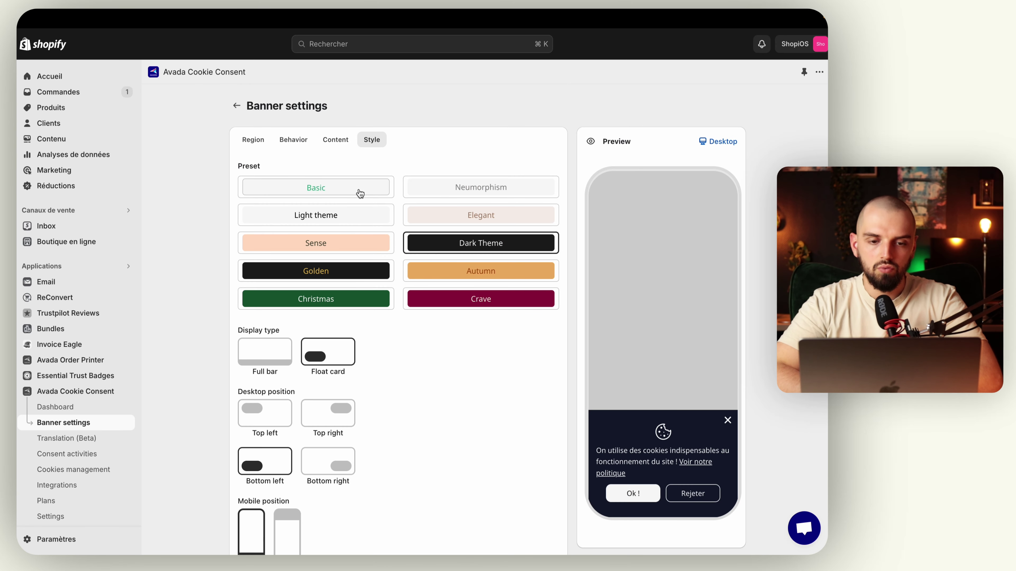
Try the Neumorphism, Light theme and Sense presets on the banner and go back to Dark Theme.
{"action": "left_click", "coordinate": [440, 193]}
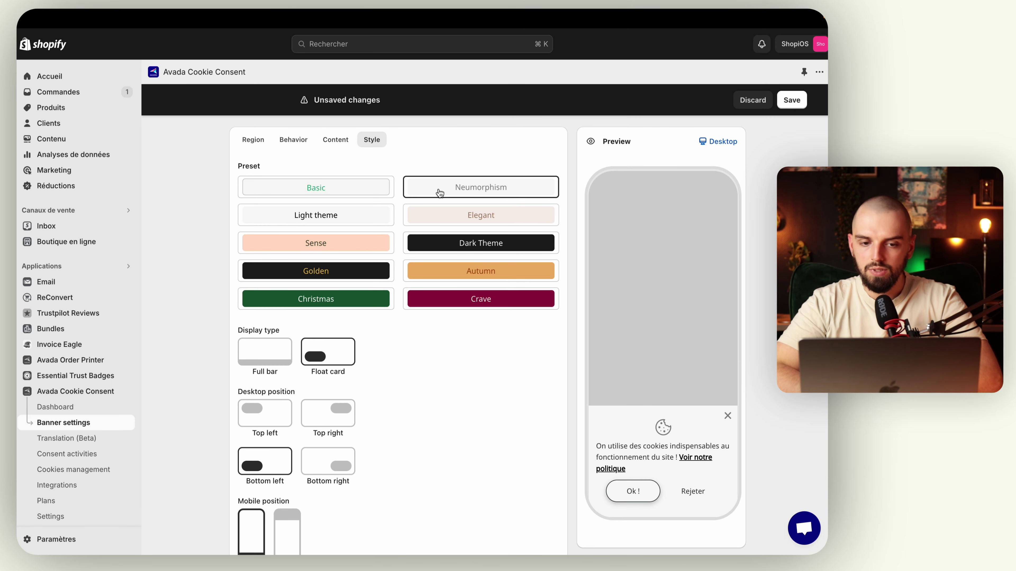
{"action": "left_click", "coordinate": [338, 218]}
{"action": "scroll", "coordinate": [338, 220], "scroll_direction": "down", "scroll_amount": 2}
{"action": "left_click", "coordinate": [468, 164]}
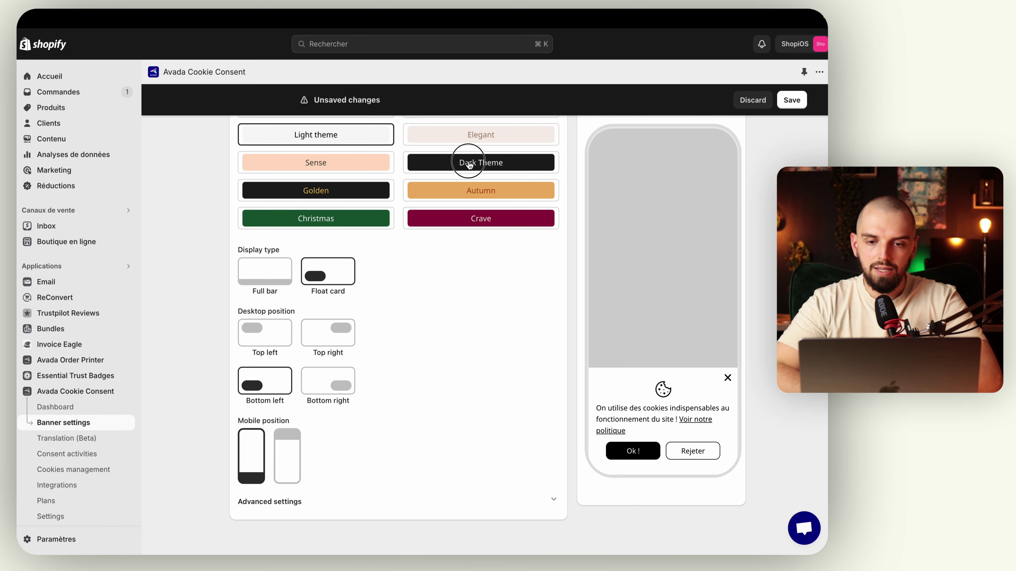
{"action": "left_click", "coordinate": [369, 164]}
{"action": "left_click", "coordinate": [428, 172]}
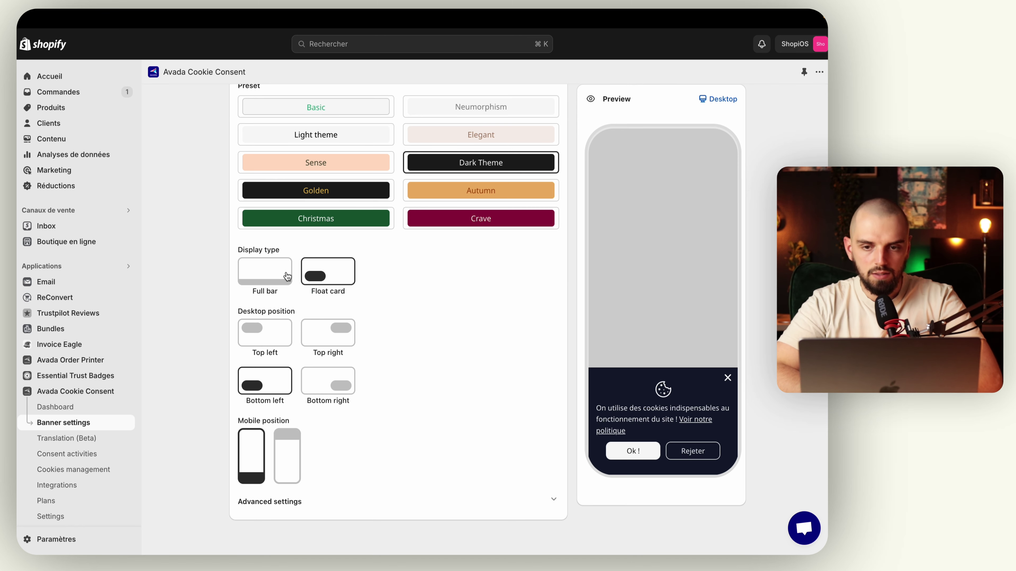
Set the cookie banner's display type to Full bar.
{"action": "scroll", "coordinate": [265, 288], "scroll_direction": "up", "scroll_amount": 3}
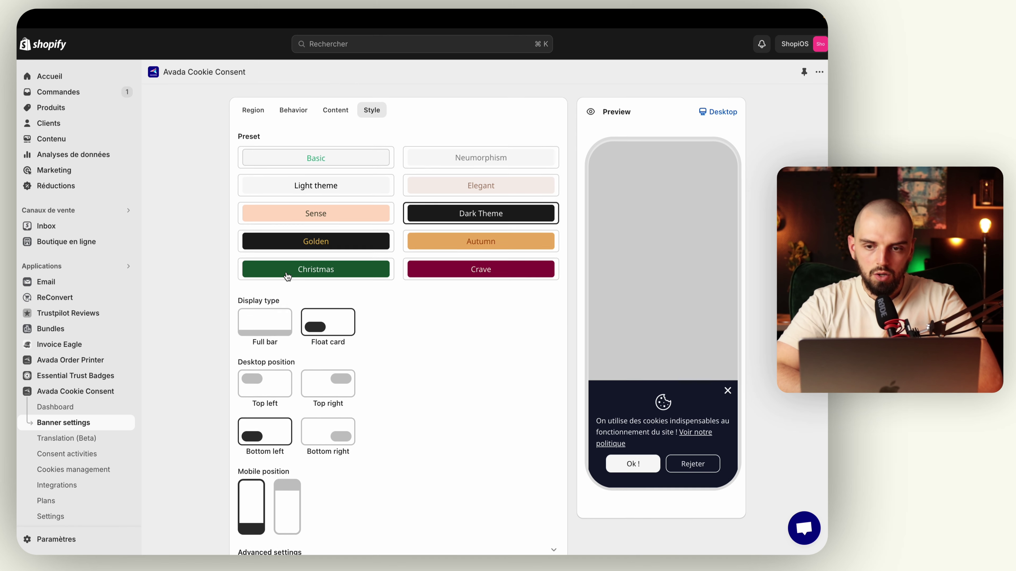
{"action": "left_click", "coordinate": [266, 333]}
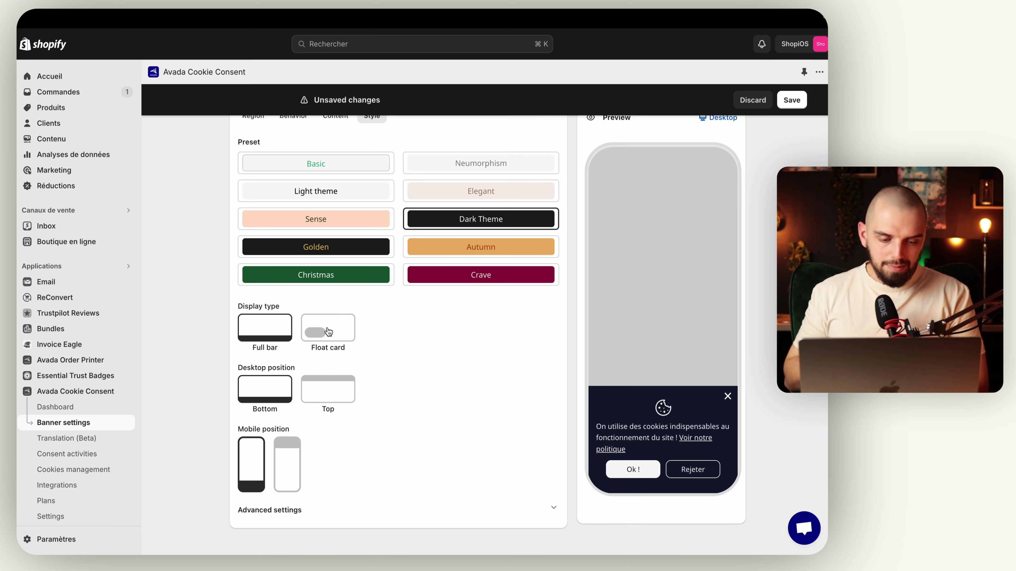
{"action": "scroll", "coordinate": [273, 386], "scroll_direction": "down", "scroll_amount": 1}
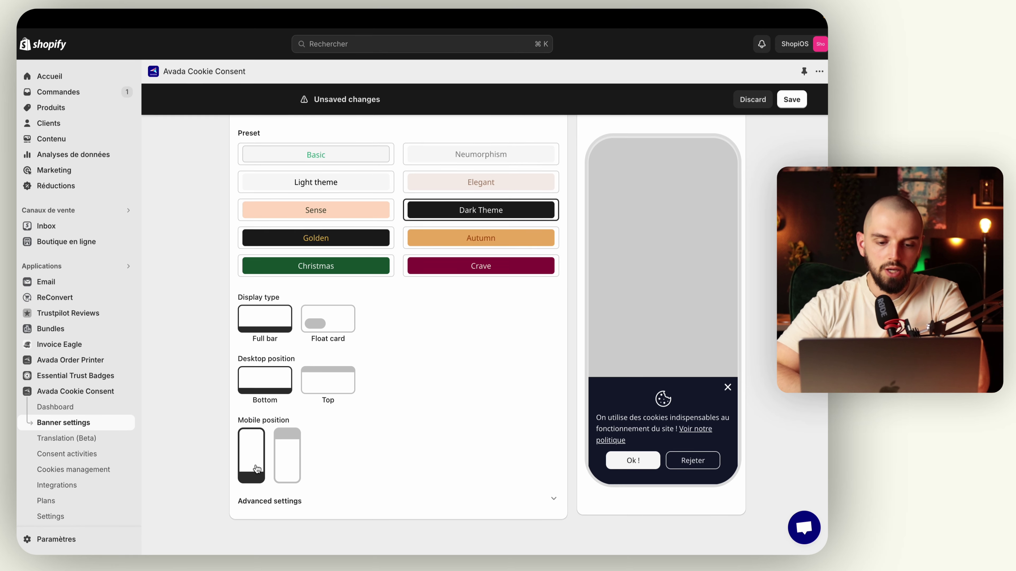
In the advanced style settings, set the banner's background color to #008060.
{"action": "left_click", "coordinate": [555, 503]}
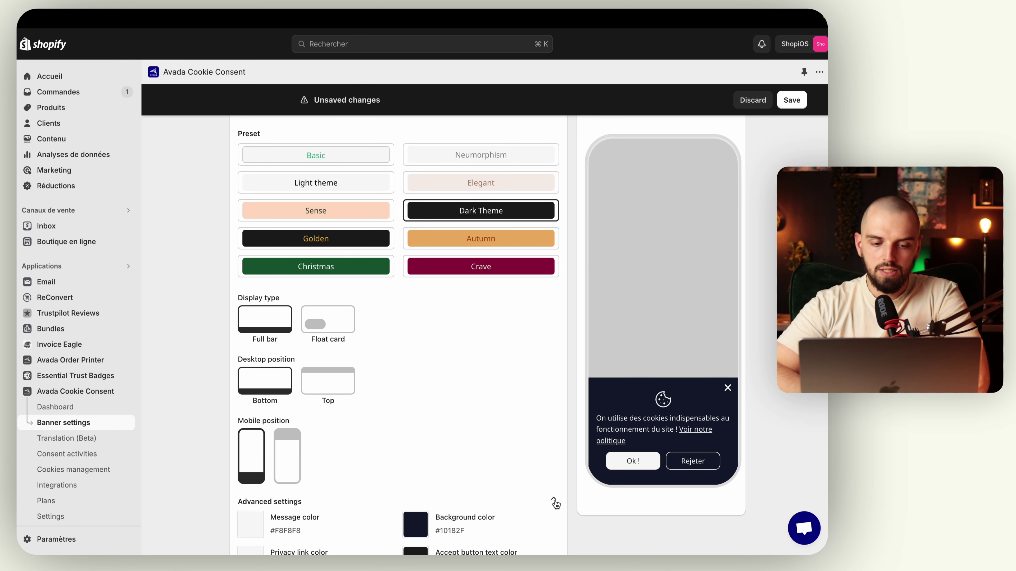
{"action": "scroll", "coordinate": [553, 501], "scroll_direction": "down", "scroll_amount": 5}
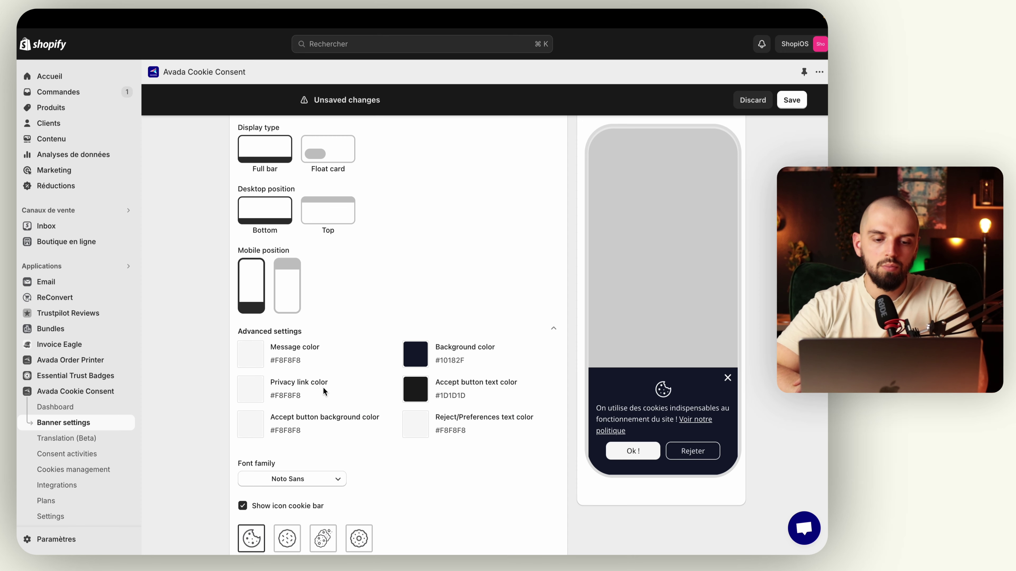
{"action": "scroll", "coordinate": [323, 387], "scroll_direction": "down", "scroll_amount": 1}
{"action": "left_click", "coordinate": [415, 345]}
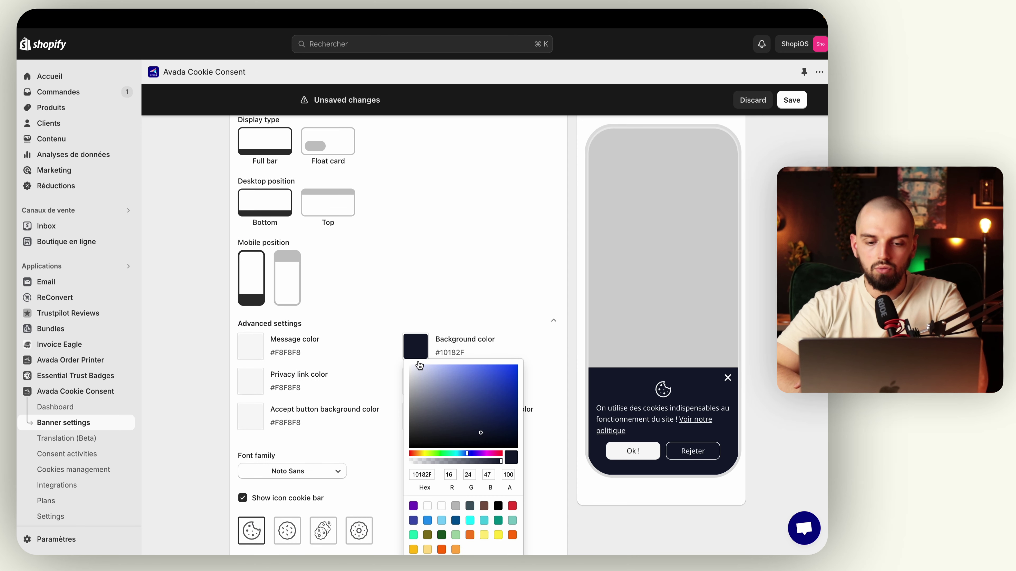
{"action": "double_click", "coordinate": [419, 475]}
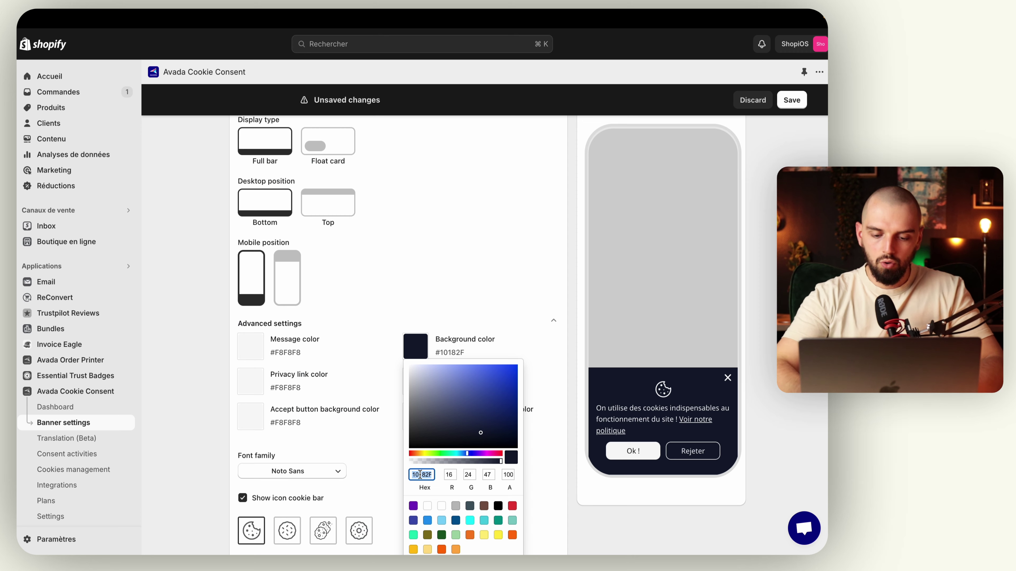
{"action": "type", "text": "008060"}
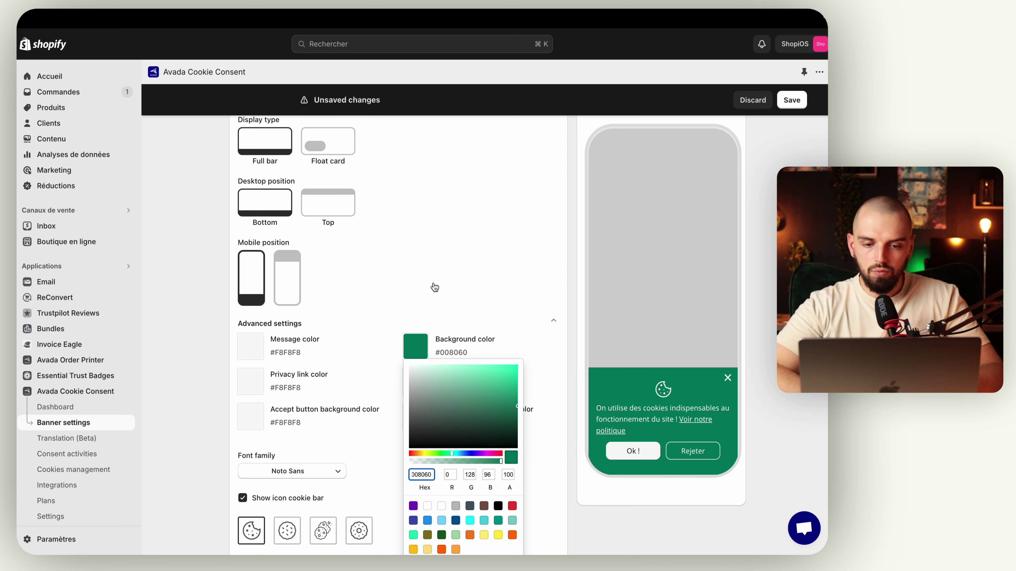
{"action": "left_click", "coordinate": [432, 302]}
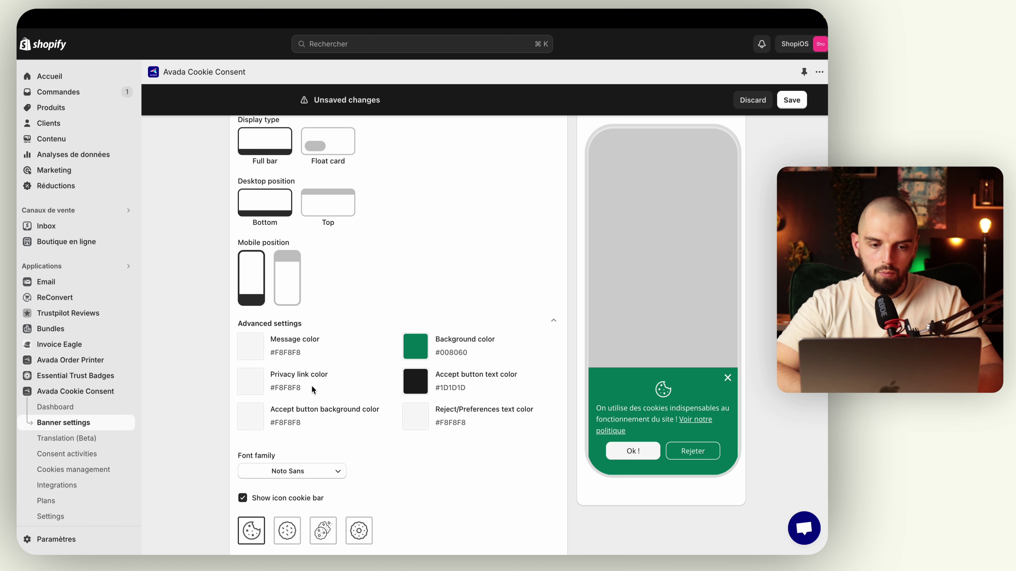
Try #000000 as the banner's message color, and set it to #ffffff instead.
{"action": "left_click", "coordinate": [254, 351]}
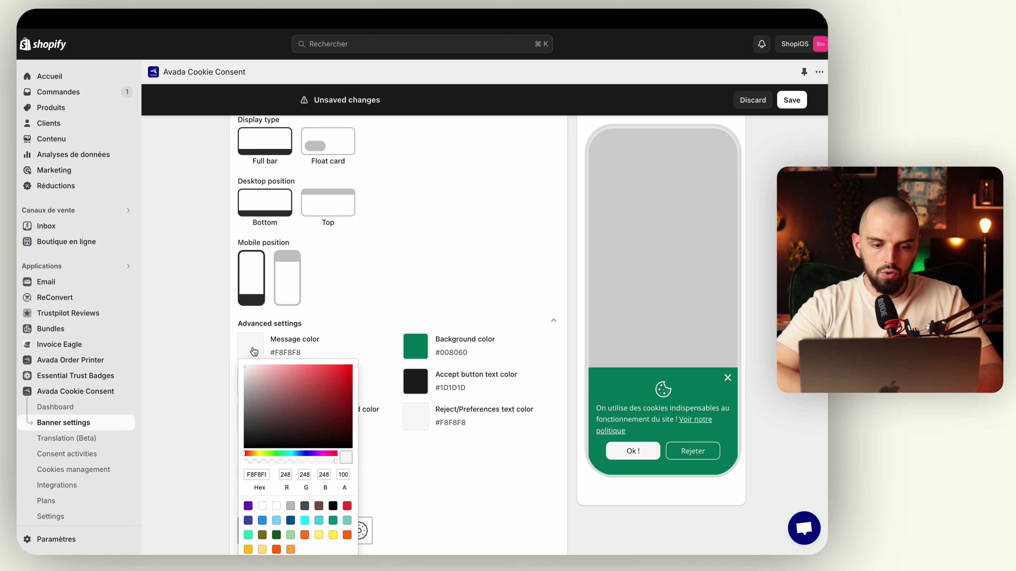
{"action": "left_click", "coordinate": [258, 475]}
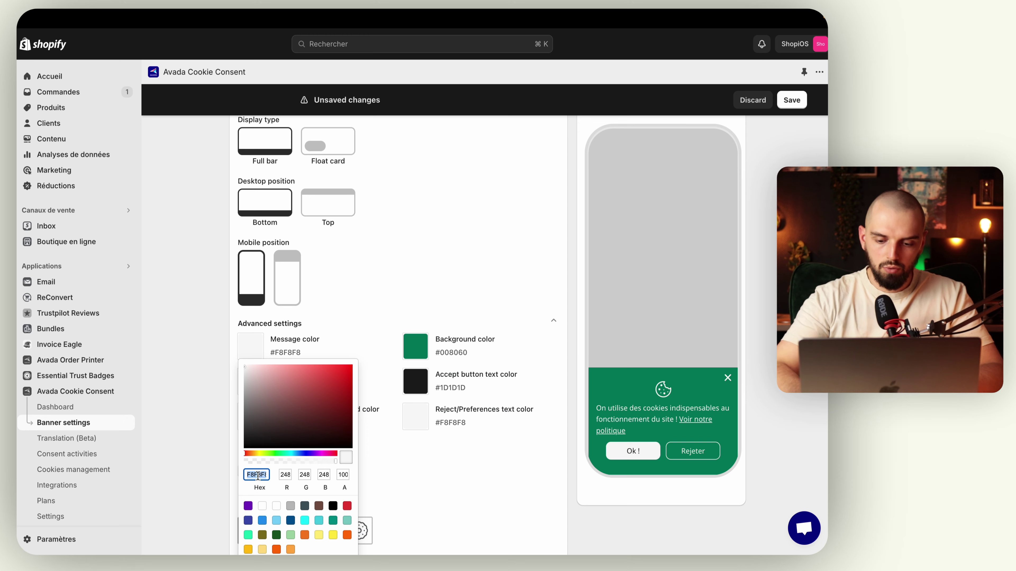
{"action": "type", "text": "000000"}
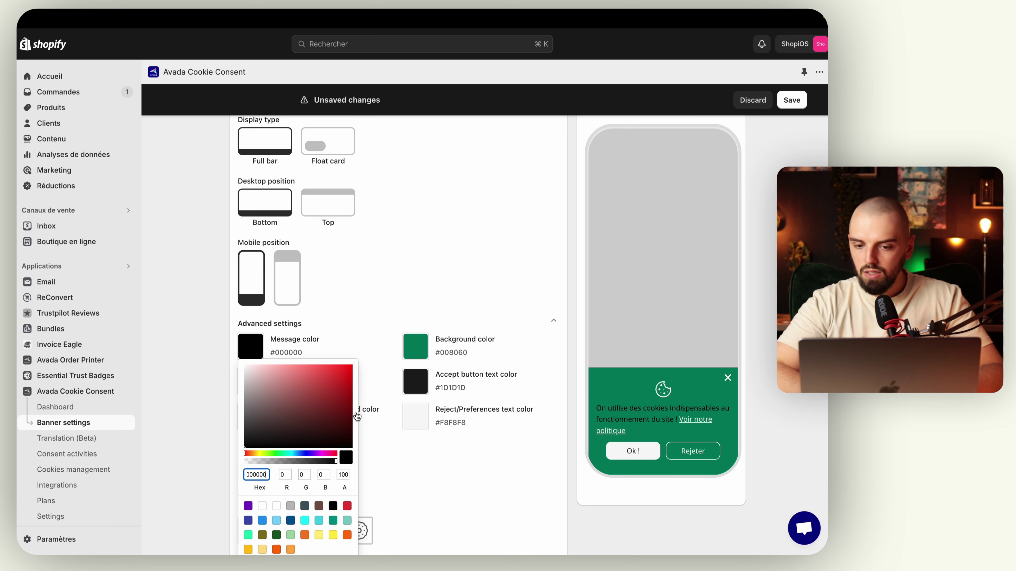
{"action": "double_click", "coordinate": [255, 474]}
{"action": "type", "text": "FFF"}
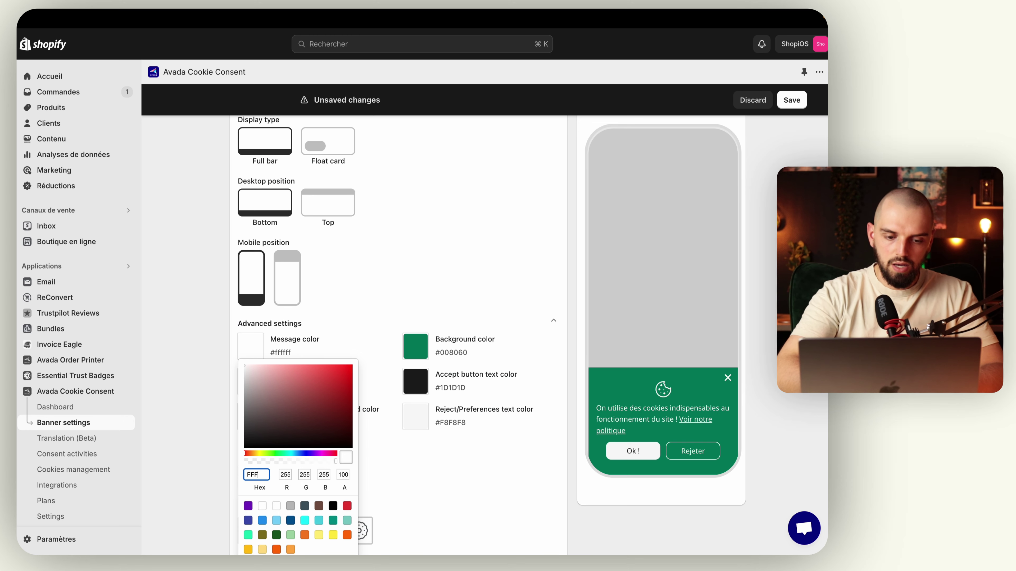
{"action": "type", "text": "FFFF"}
{"action": "left_click", "coordinate": [387, 300]}
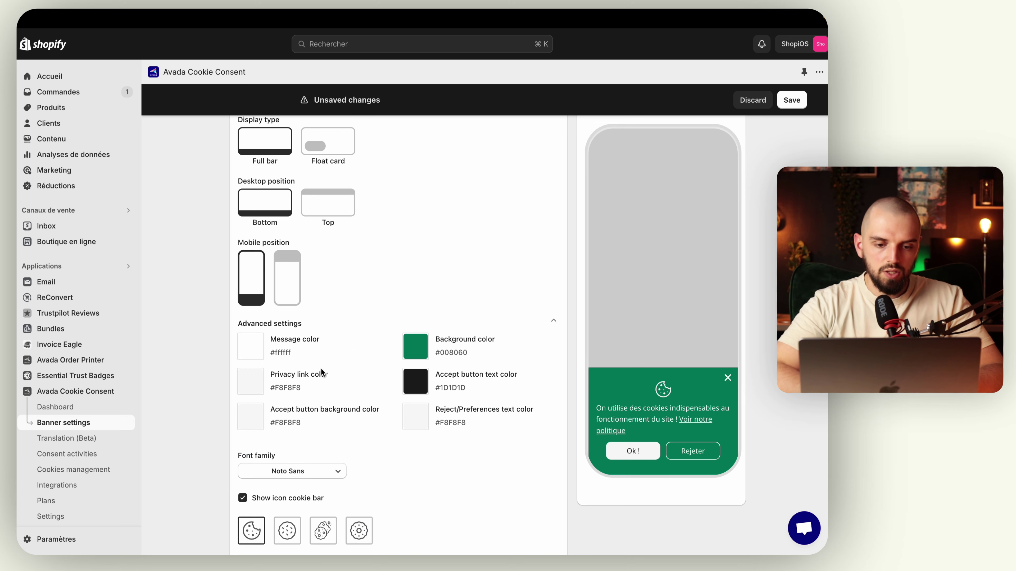
Try #000000 as the banner's privacy link color.
{"action": "left_click", "coordinate": [247, 388]}
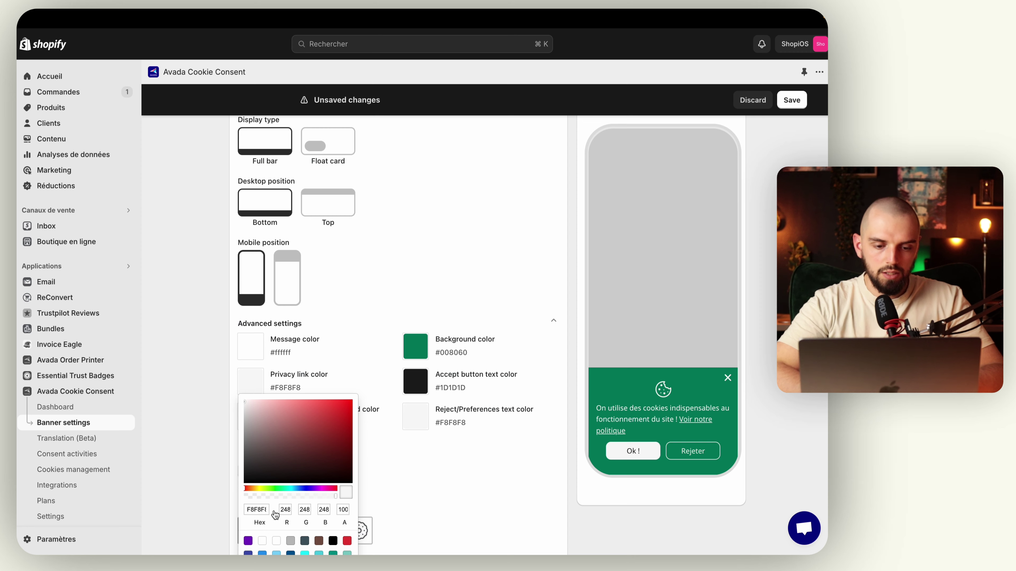
{"action": "double_click", "coordinate": [256, 510]}
{"action": "type", "text": "000000"}
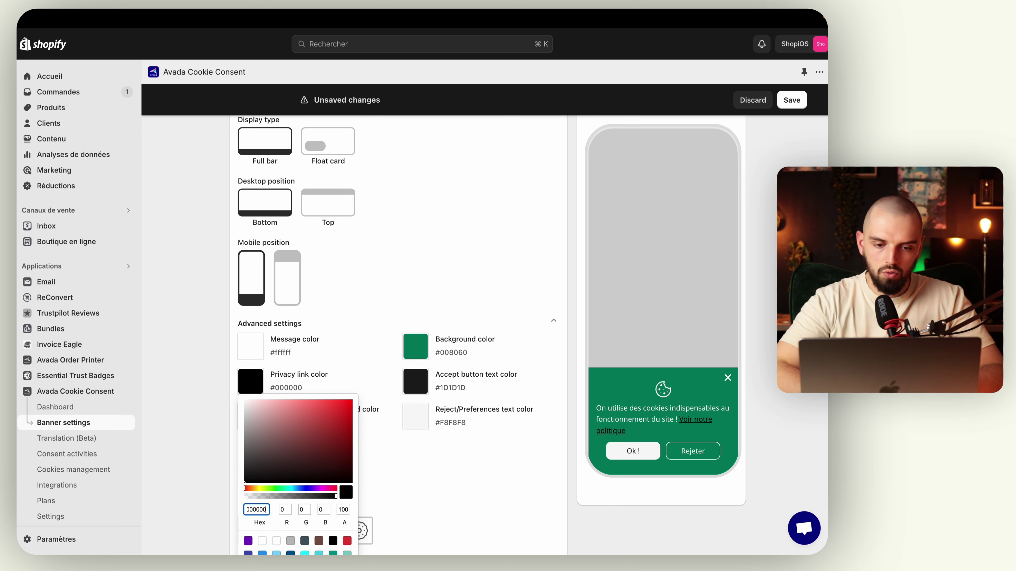
{"action": "left_click", "coordinate": [408, 307]}
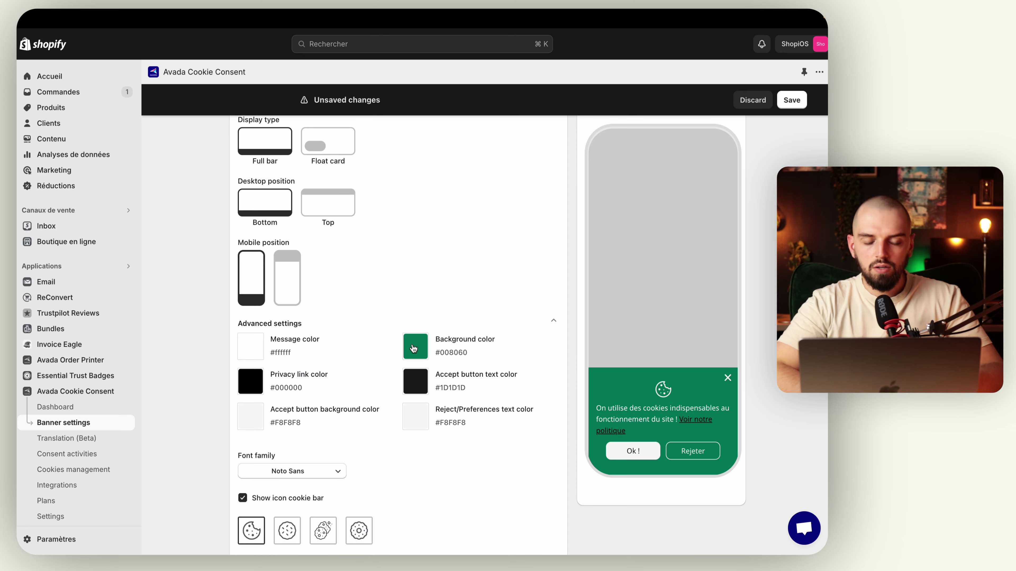
Set the banner's background color to #000000.
{"action": "left_click", "coordinate": [425, 344]}
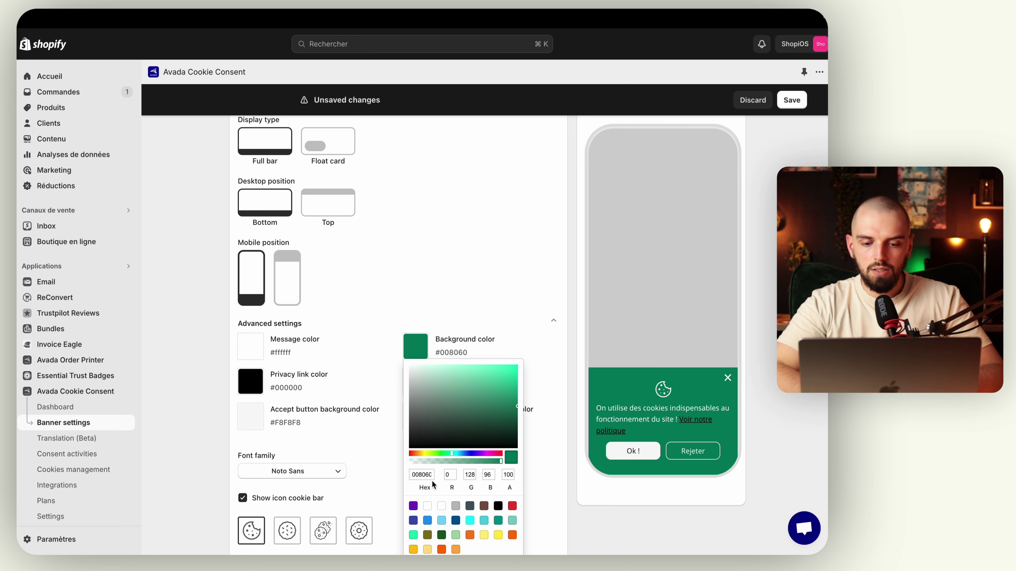
{"action": "double_click", "coordinate": [421, 475]}
{"action": "type", "text": "00000"}
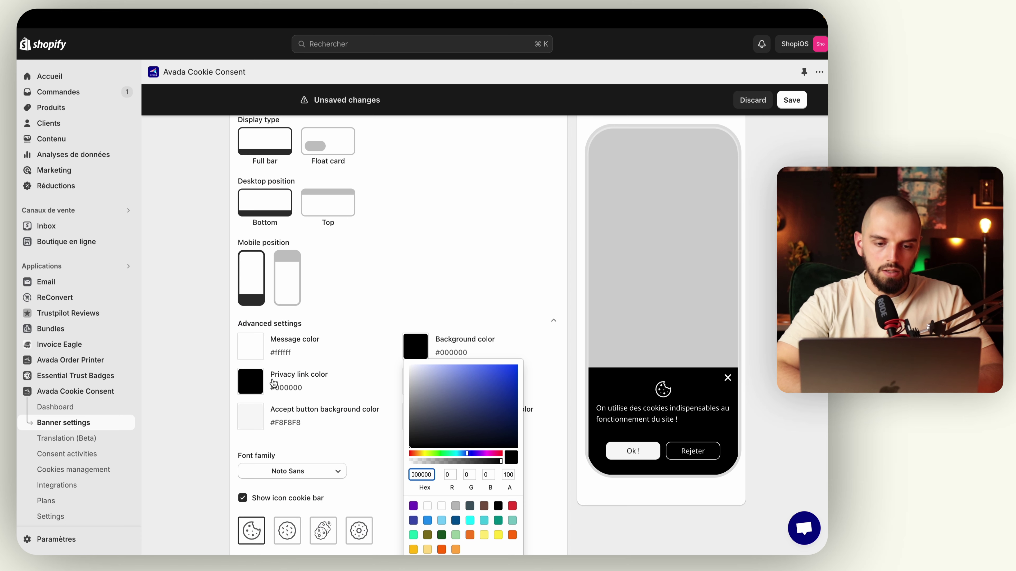
Set the banner's privacy link color to #008060.
{"action": "left_click", "coordinate": [255, 382]}
{"action": "left_click", "coordinate": [255, 389]}
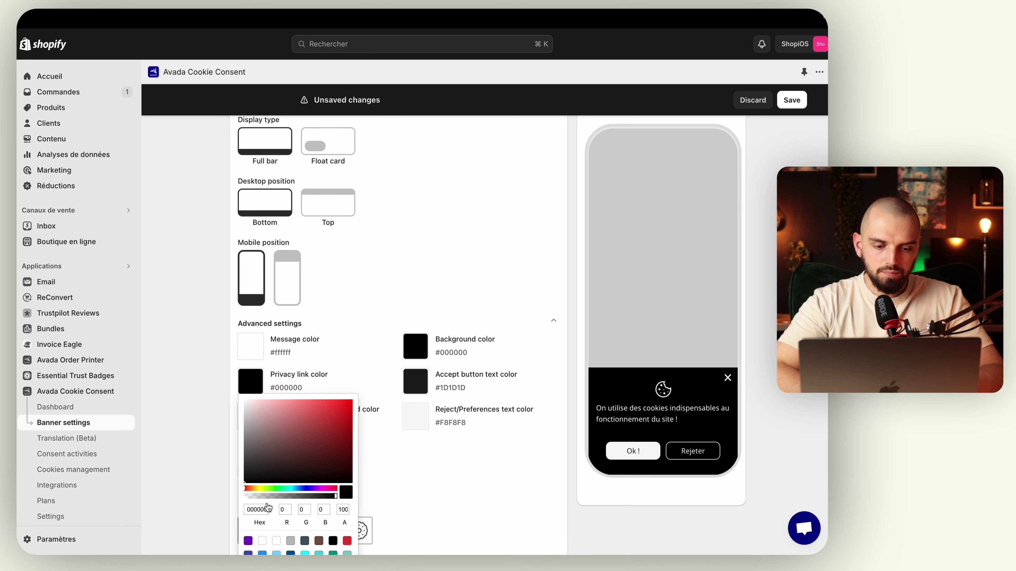
{"action": "double_click", "coordinate": [258, 509]}
{"action": "type", "text": "00"}
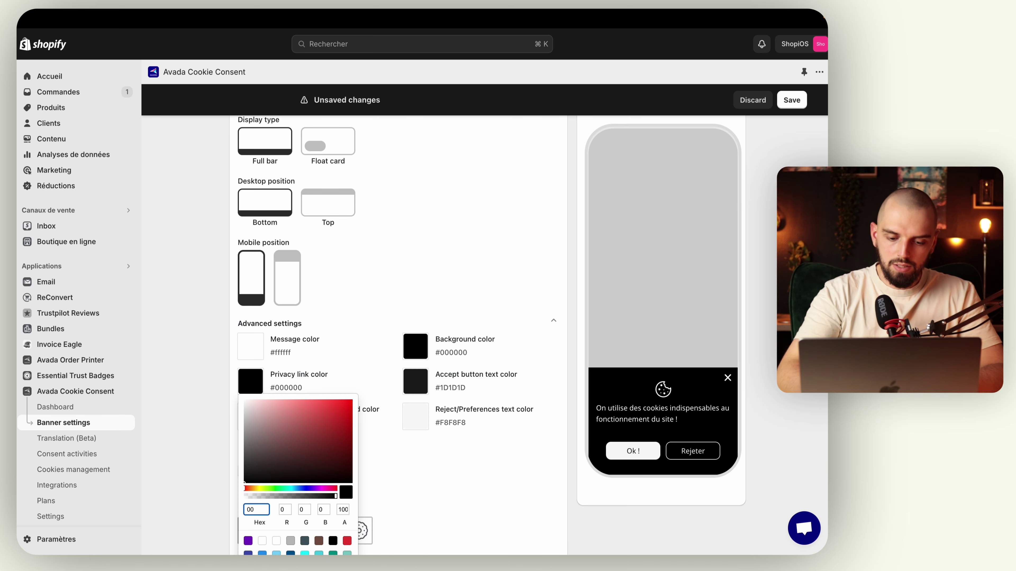
{"action": "type", "text": "8060"}
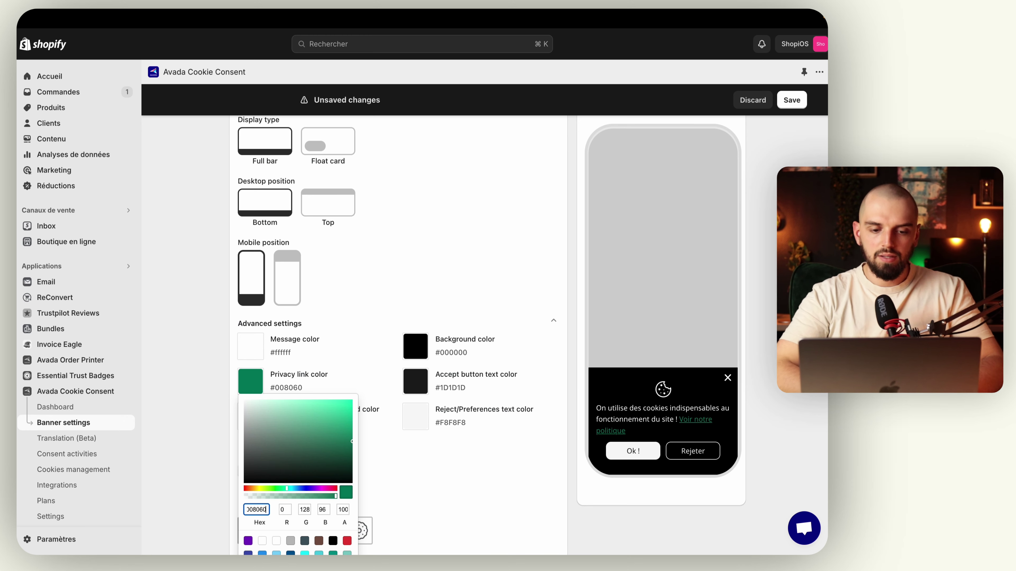
{"action": "left_click", "coordinate": [410, 277]}
Set the Reject/Preferences text color to the red #f50707.
{"action": "scroll", "coordinate": [365, 350], "scroll_direction": "down", "scroll_amount": 5}
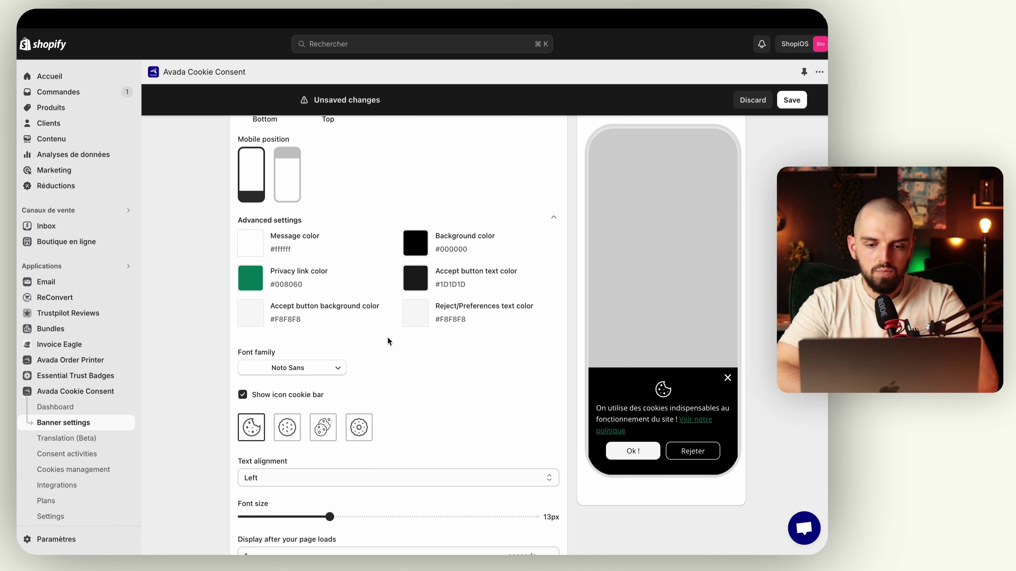
{"action": "left_click", "coordinate": [415, 315]}
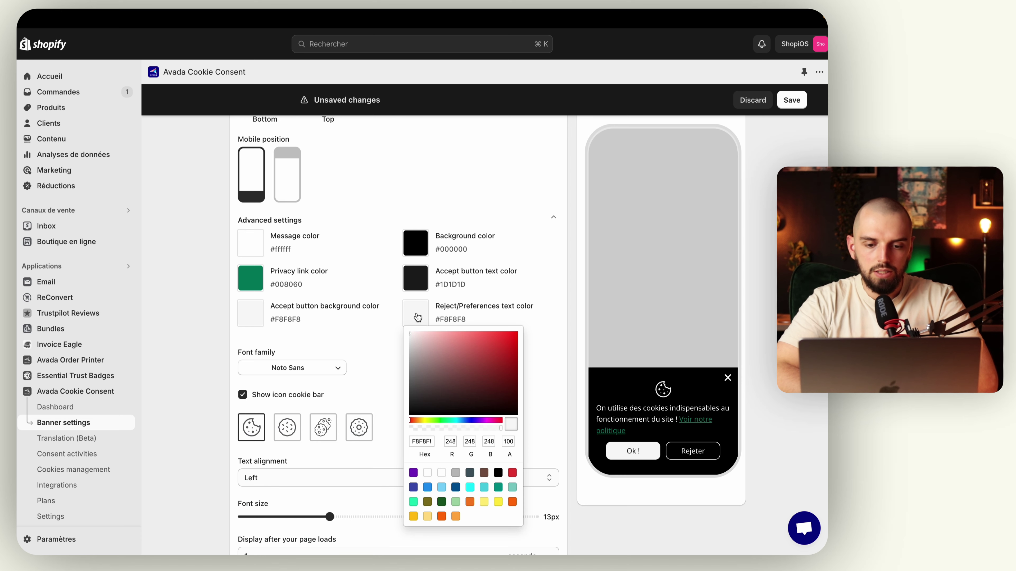
{"action": "left_click", "coordinate": [515, 338]}
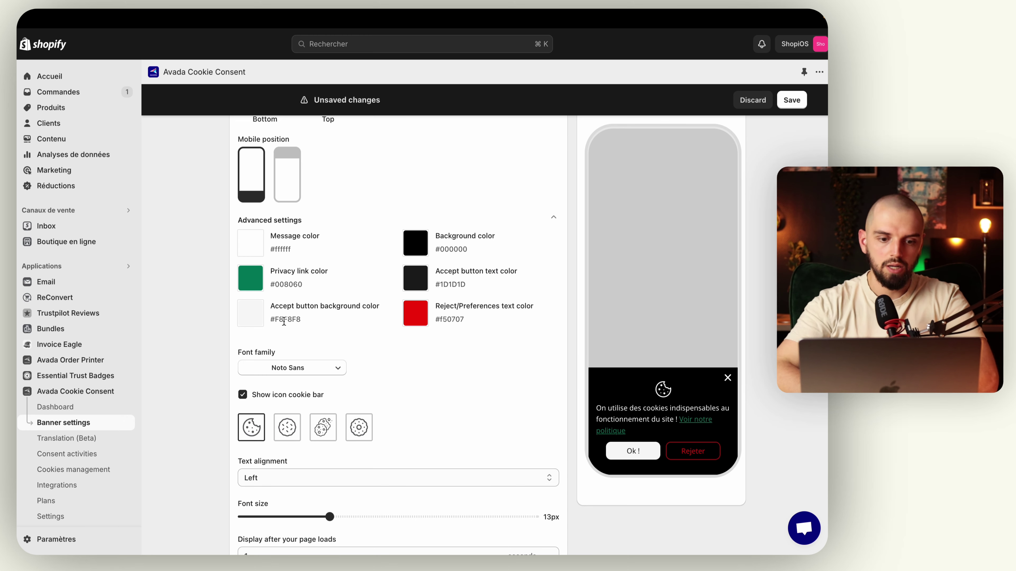
Hide the cookie bar's icon and show it again.
{"action": "scroll", "coordinate": [284, 323], "scroll_direction": "down", "scroll_amount": 3}
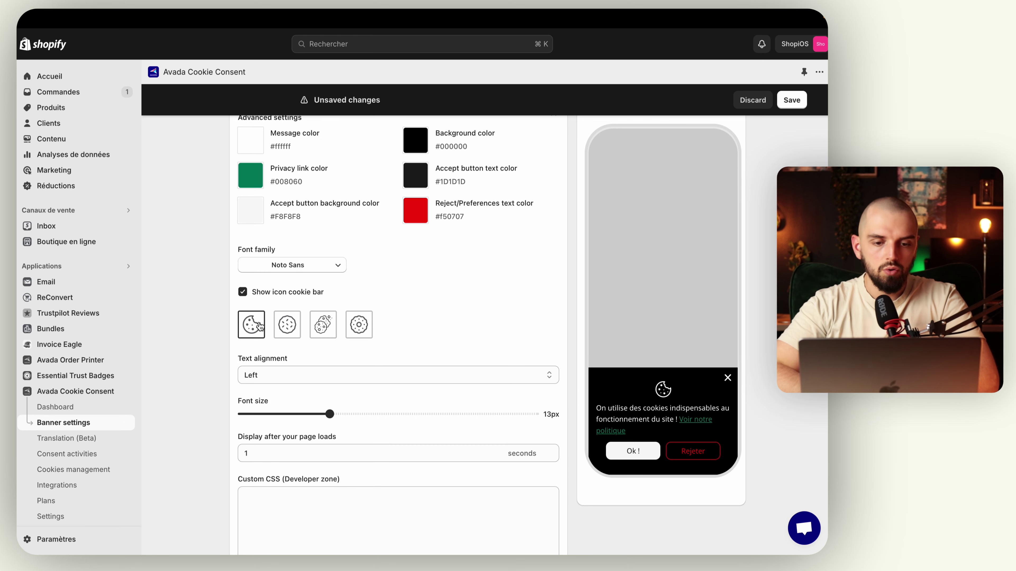
{"action": "left_click", "coordinate": [255, 295]}
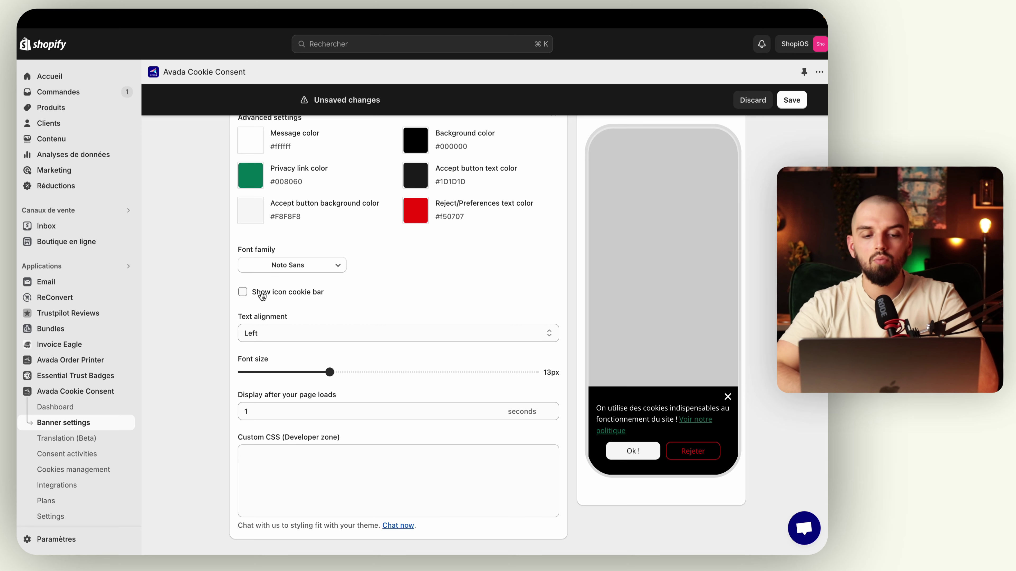
{"action": "left_click", "coordinate": [262, 296]}
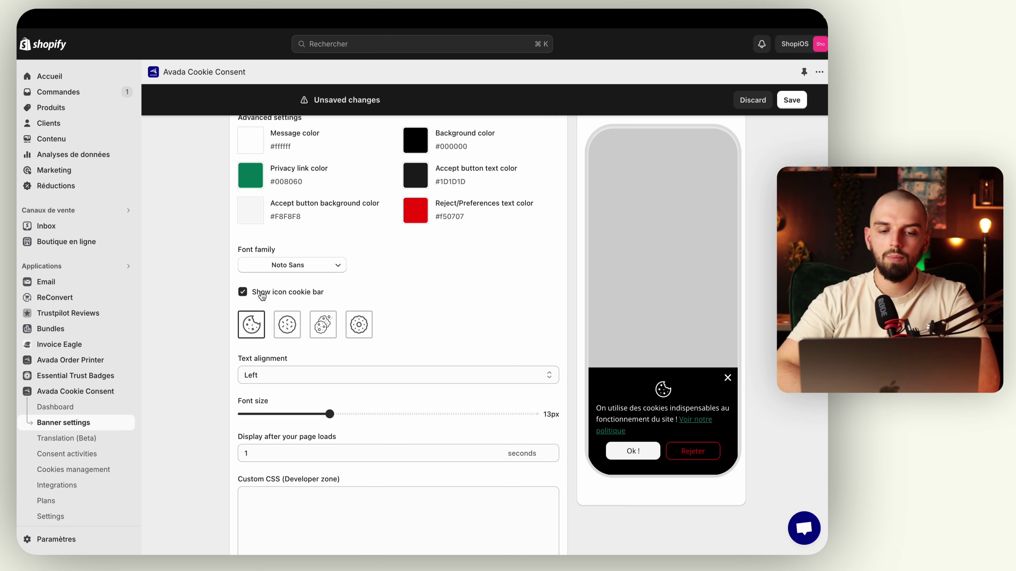
Try the other cookie icon designs on the banner and go back to the bitten cookie.
{"action": "left_click", "coordinate": [287, 325]}
{"action": "left_click", "coordinate": [323, 325]}
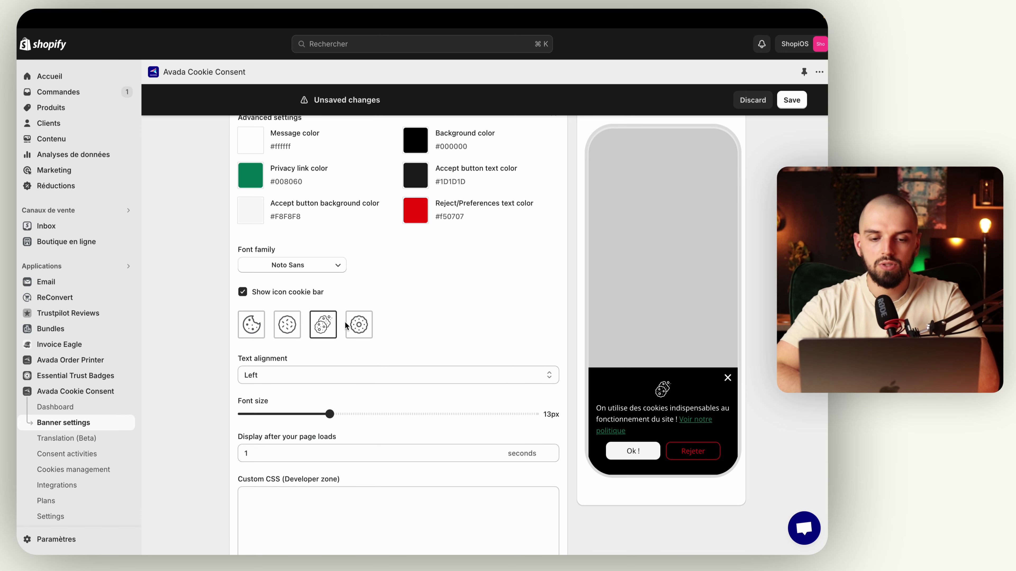
{"action": "left_click", "coordinate": [353, 327]}
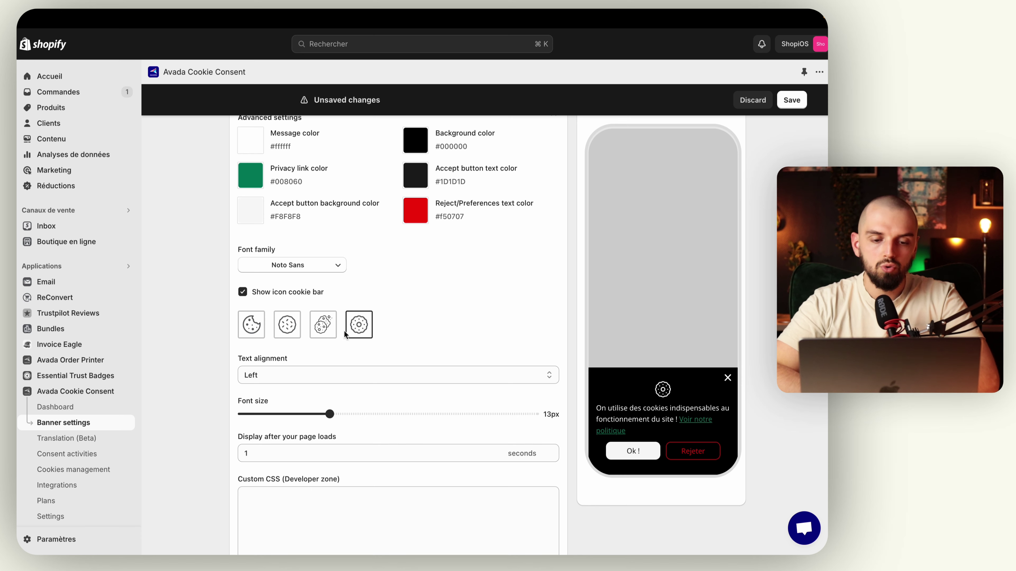
{"action": "left_click", "coordinate": [258, 331]}
{"action": "left_click", "coordinate": [322, 328]}
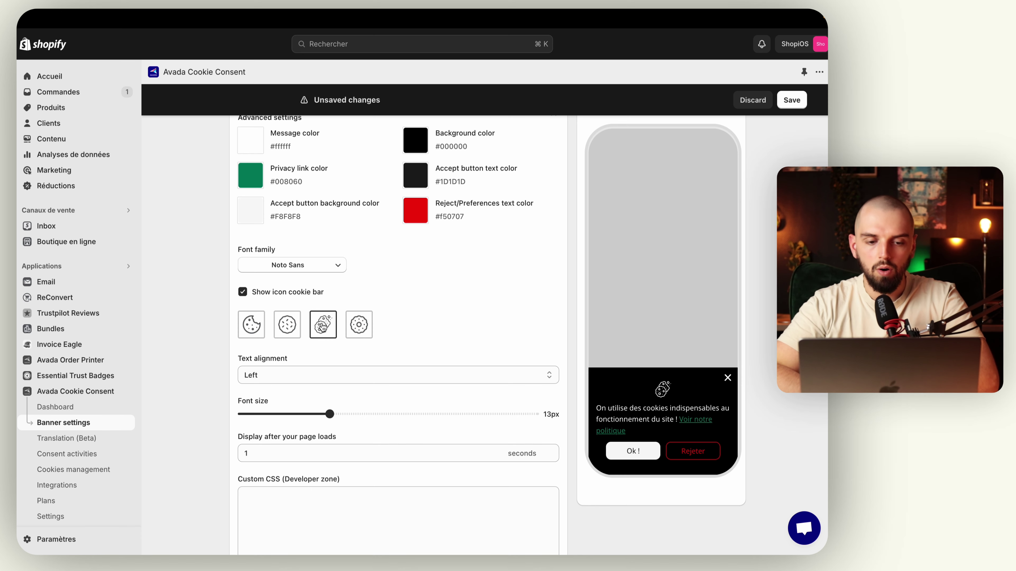
{"action": "left_click", "coordinate": [254, 338]}
Try Right as the banner's text alignment, and set it to Center instead.
{"action": "left_click", "coordinate": [281, 376]}
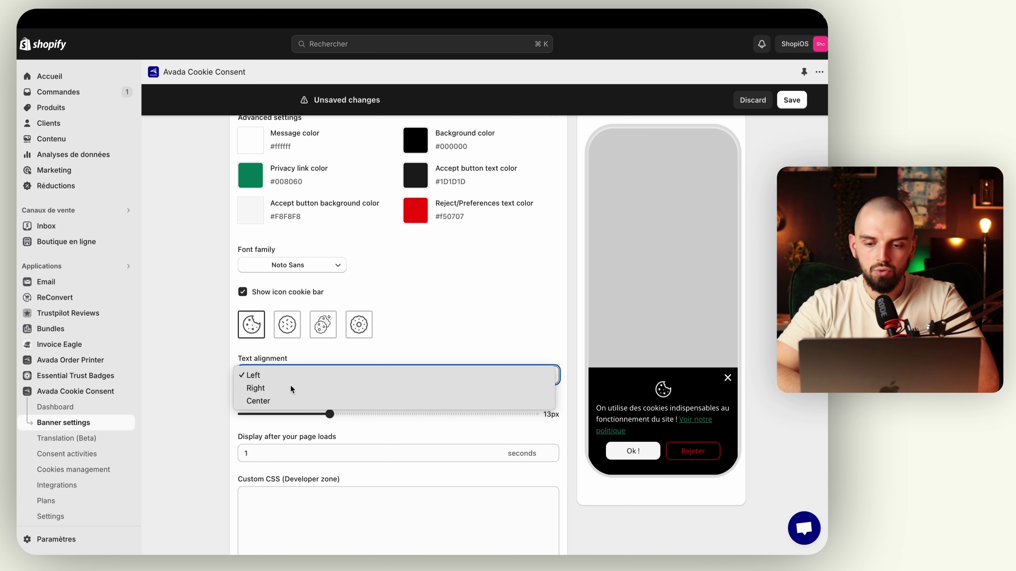
{"action": "left_click", "coordinate": [291, 385]}
{"action": "left_click", "coordinate": [293, 379]}
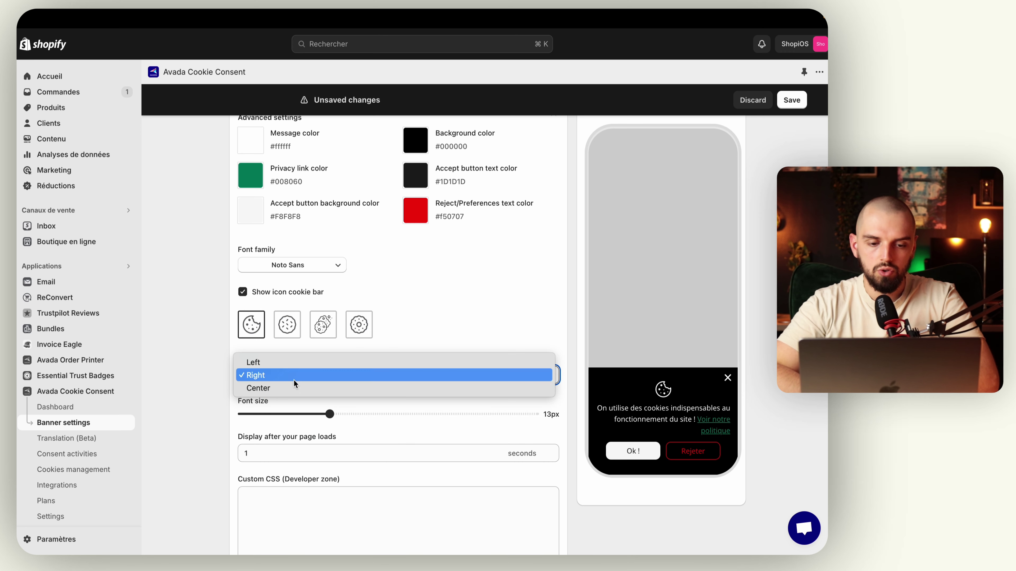
{"action": "key", "text": "Escape"}
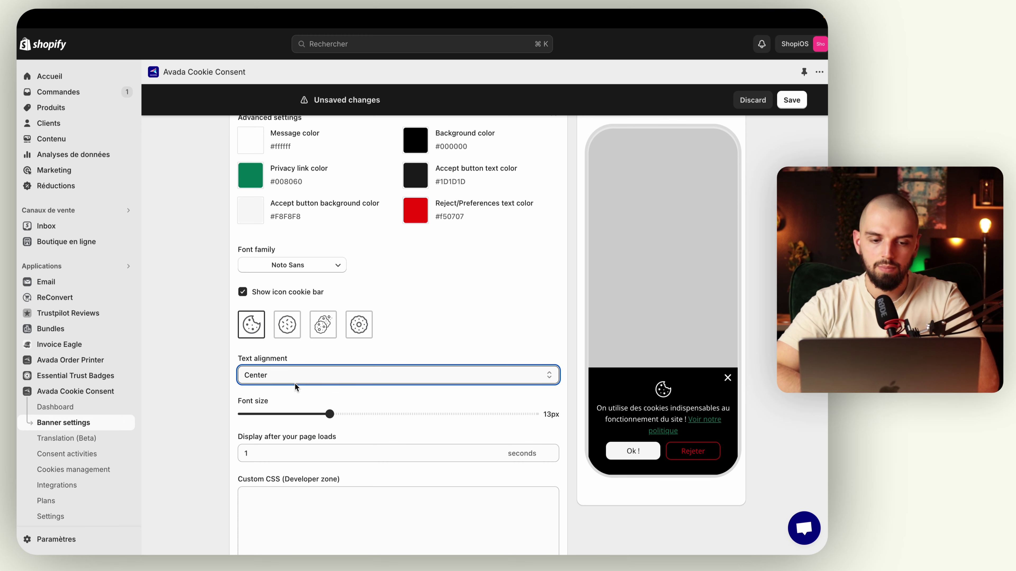
Reduce the banner's font size to 11px and save the banner settings.
{"action": "scroll", "coordinate": [291, 378], "scroll_direction": "down", "scroll_amount": 3}
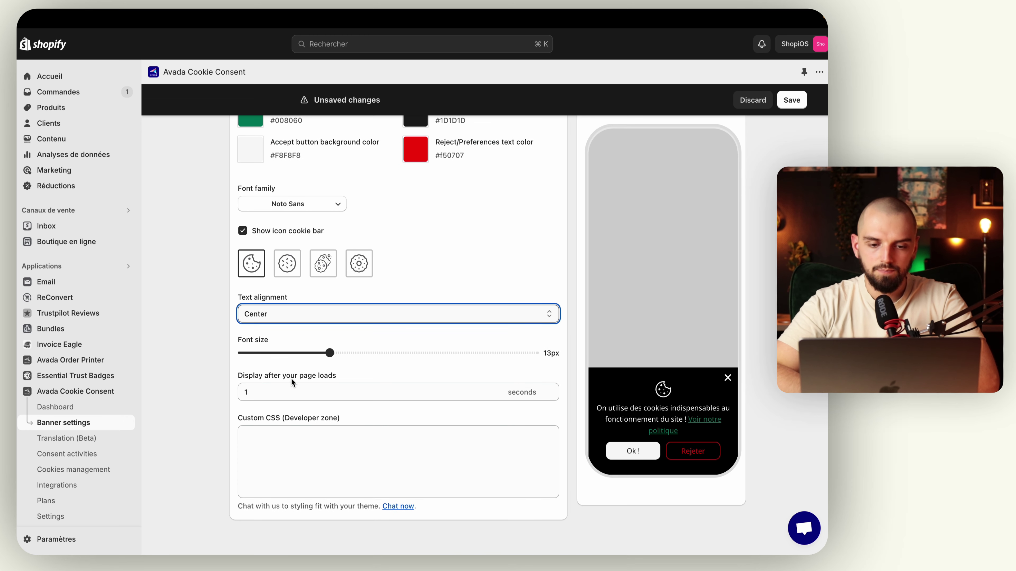
{"action": "left_click", "coordinate": [407, 354]}
{"action": "left_click_drag", "start_coordinate": [406, 356], "coordinate": [296, 357]}
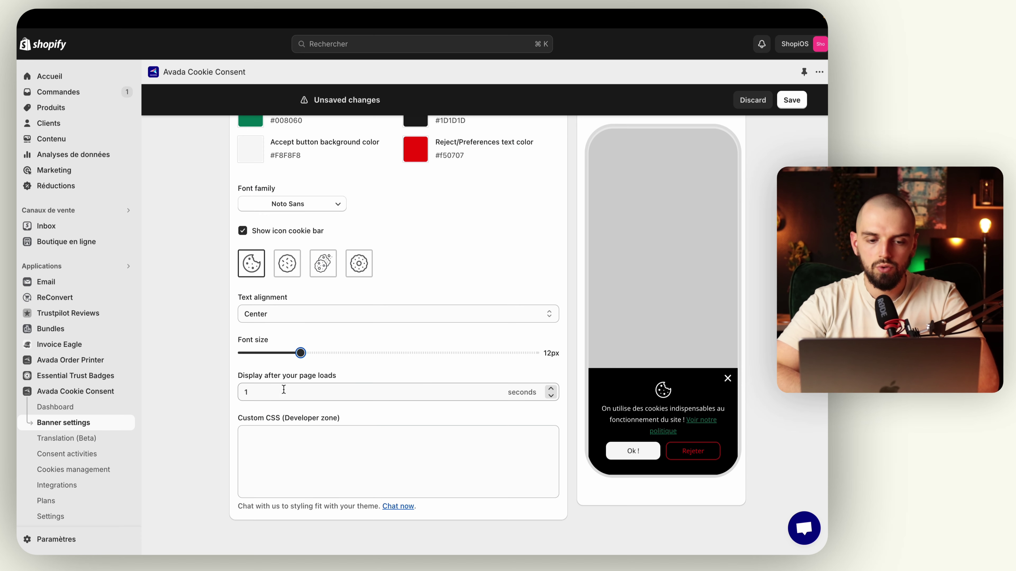
{"action": "left_click", "coordinate": [260, 354]}
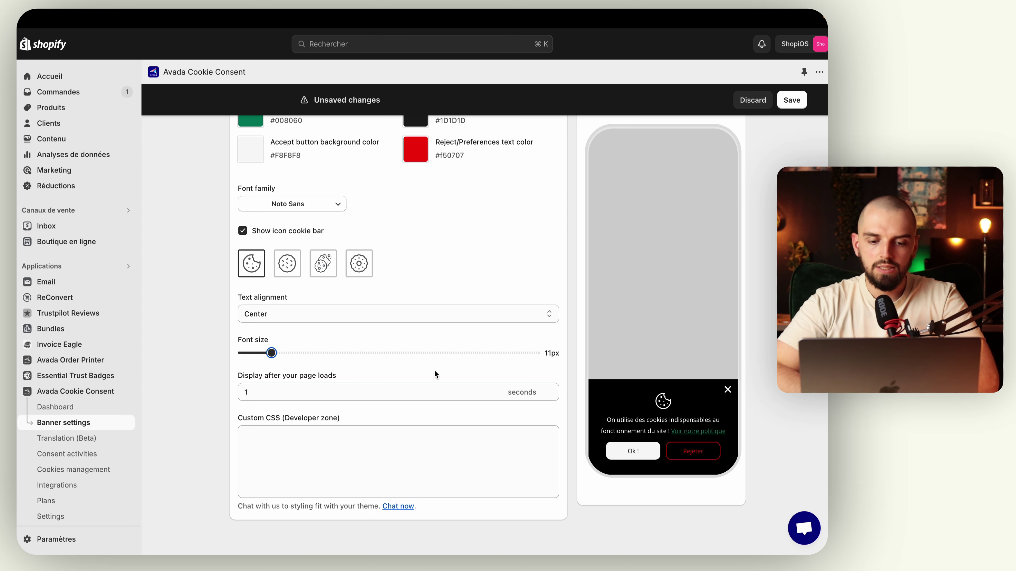
{"action": "left_click", "coordinate": [794, 103]}
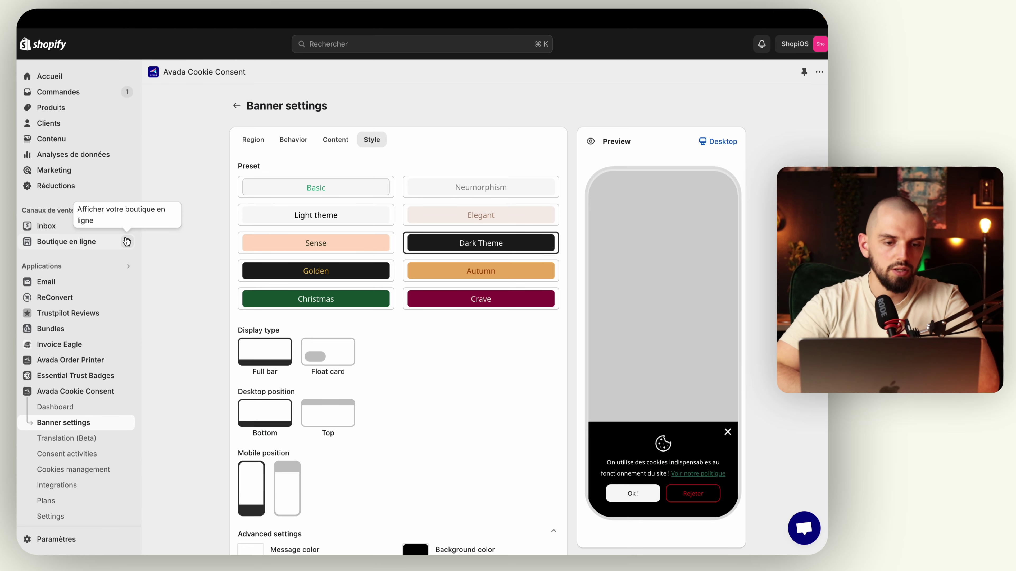
View the live online store, check how the cookie banner looks there, and accept the cookies.
{"action": "left_click", "coordinate": [127, 242]}
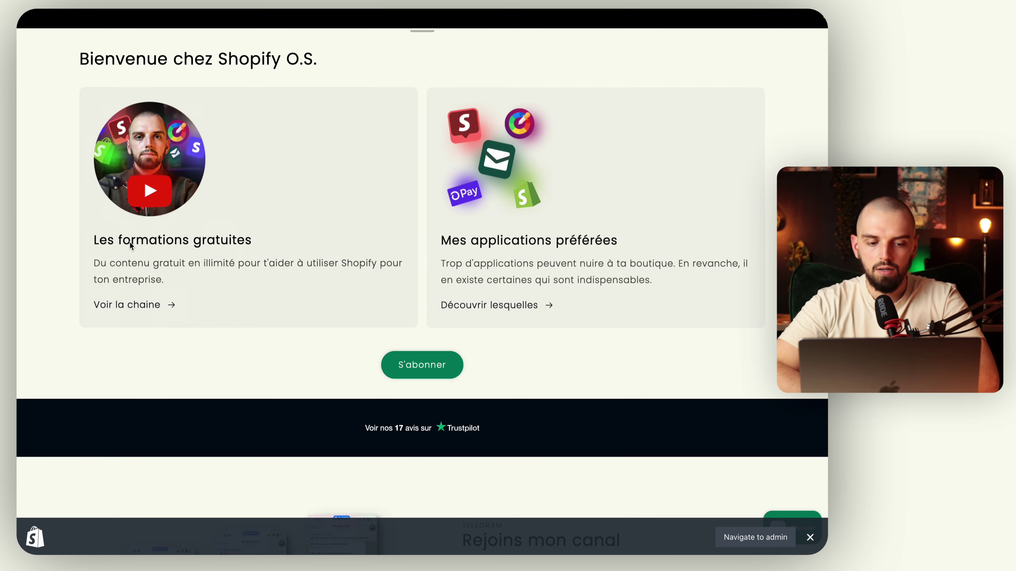
{"action": "scroll", "coordinate": [500, 400], "scroll_direction": "down", "scroll_amount": 2}
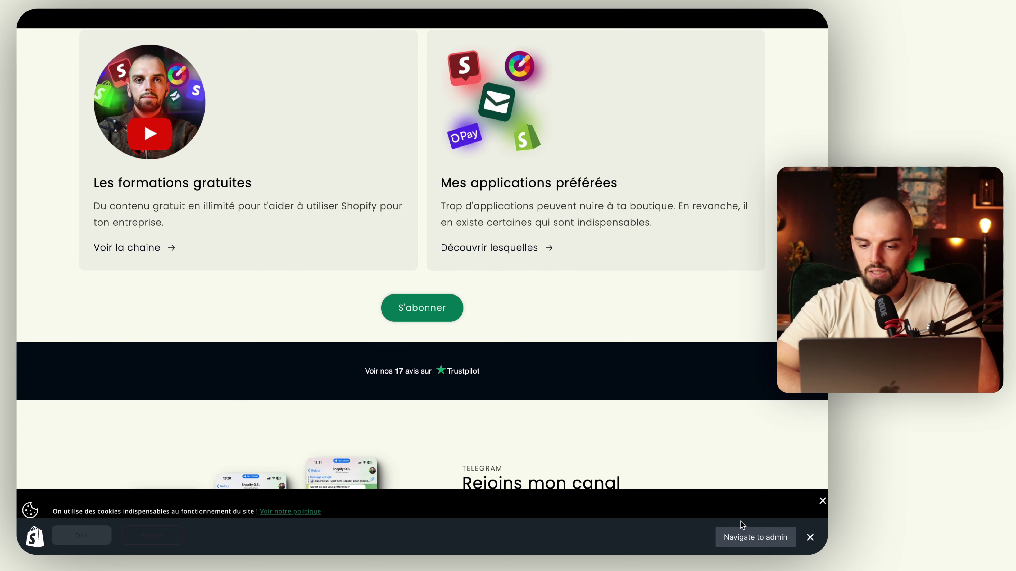
{"action": "scroll", "coordinate": [519, 396], "scroll_direction": "down", "scroll_amount": 4}
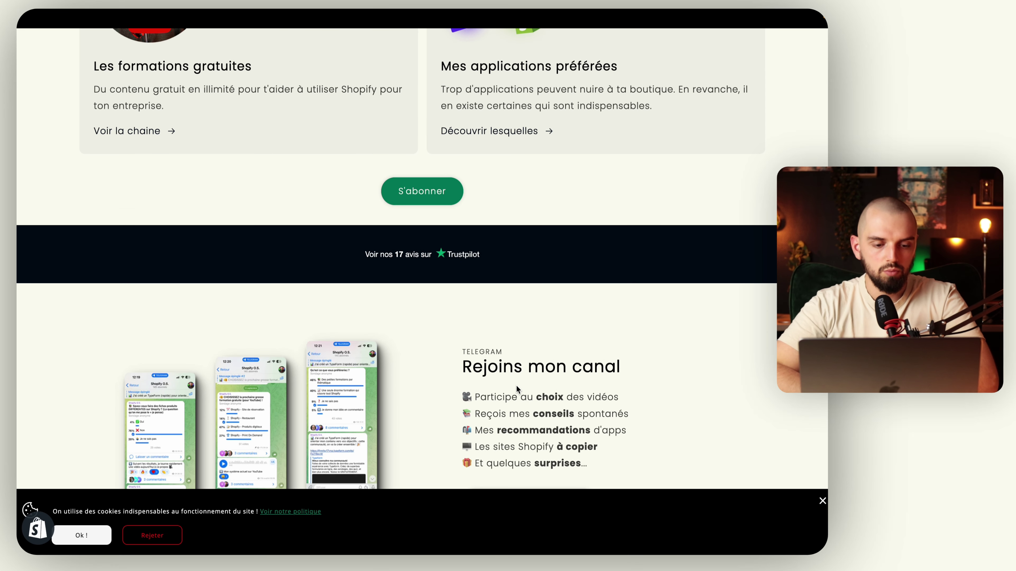
{"action": "scroll", "coordinate": [515, 385], "scroll_direction": "up", "scroll_amount": 6}
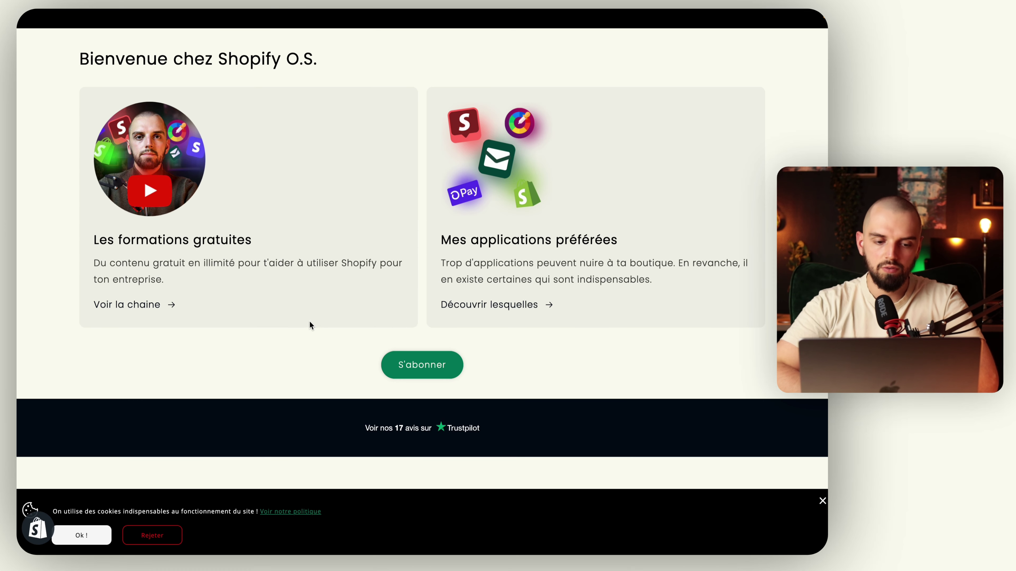
{"action": "left_click", "coordinate": [82, 536]}
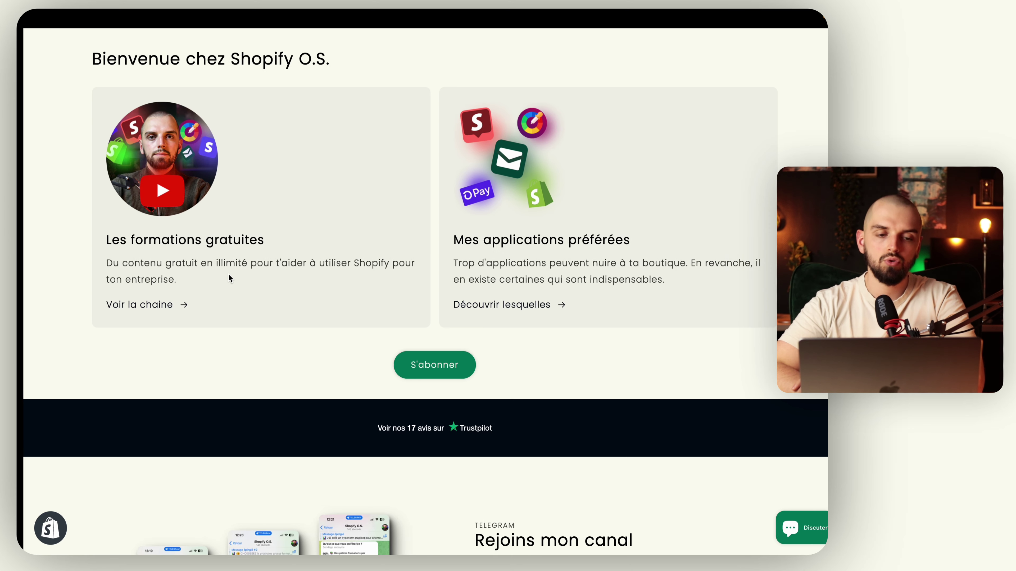
Return to the Avada banner settings, set the text alignment to Right, and save.
{"action": "mouse_move", "coordinate": [75, 327]}
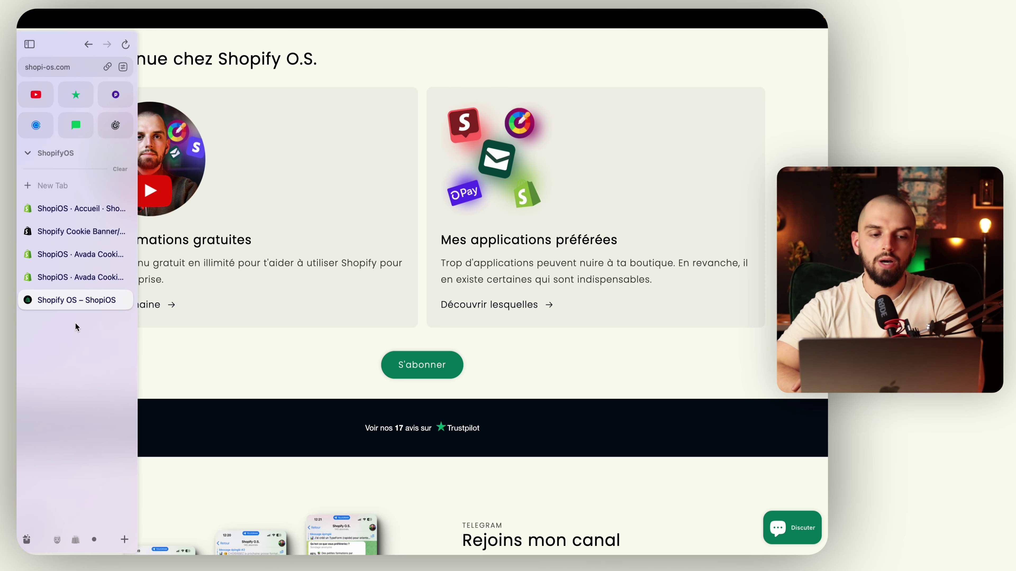
{"action": "left_click", "coordinate": [87, 279]}
{"action": "left_click", "coordinate": [269, 314]}
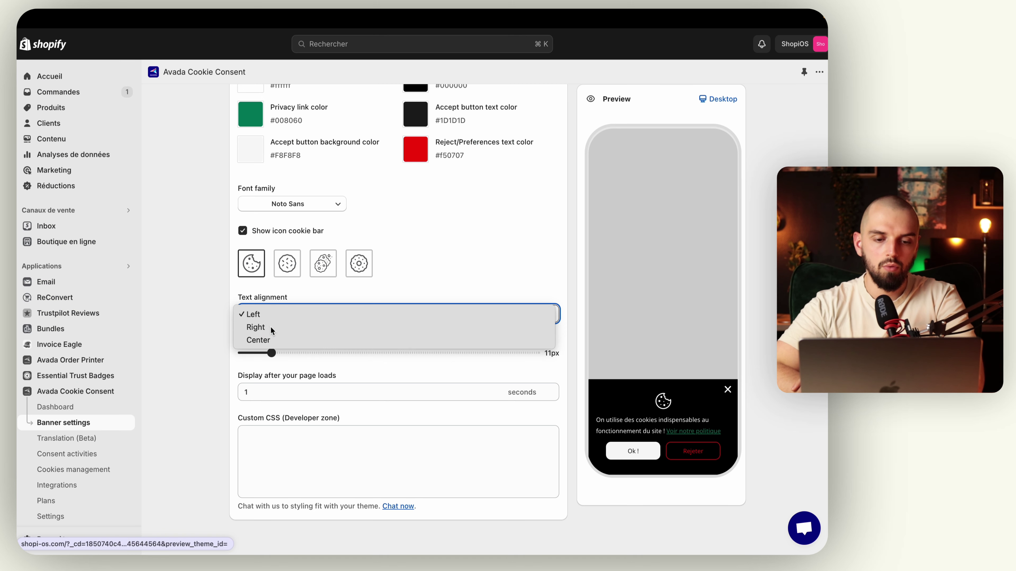
{"action": "left_click", "coordinate": [256, 327]}
{"action": "left_click", "coordinate": [791, 100]}
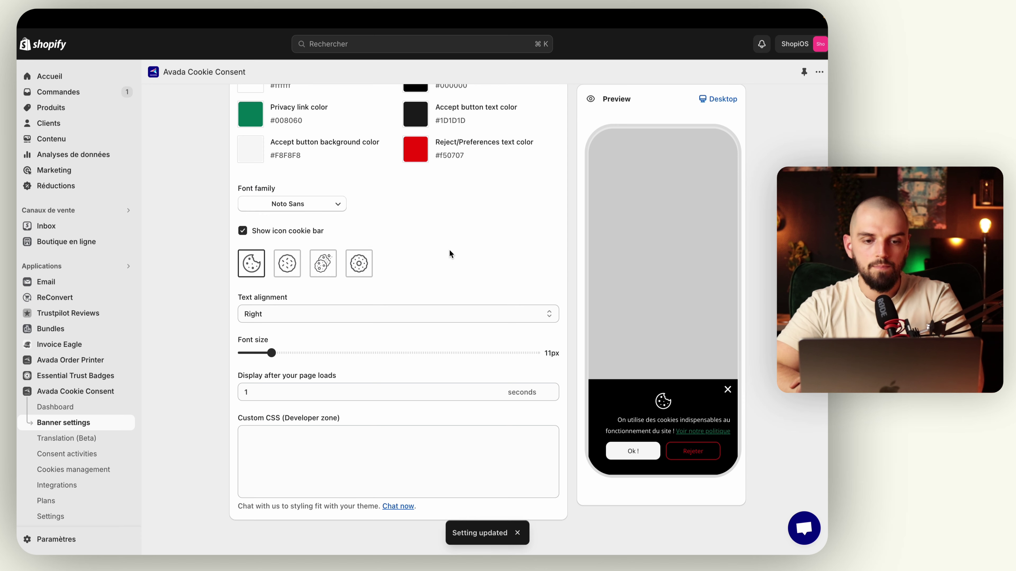
Change the banner's font family to the store theme's Poppins and save the settings.
{"action": "left_click", "coordinate": [322, 205]}
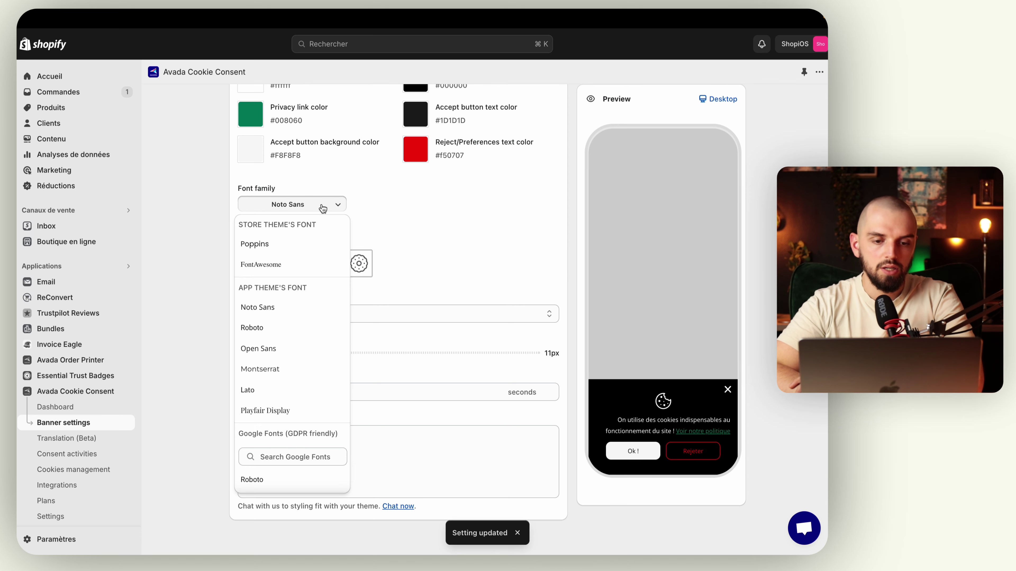
{"action": "left_click", "coordinate": [295, 244]}
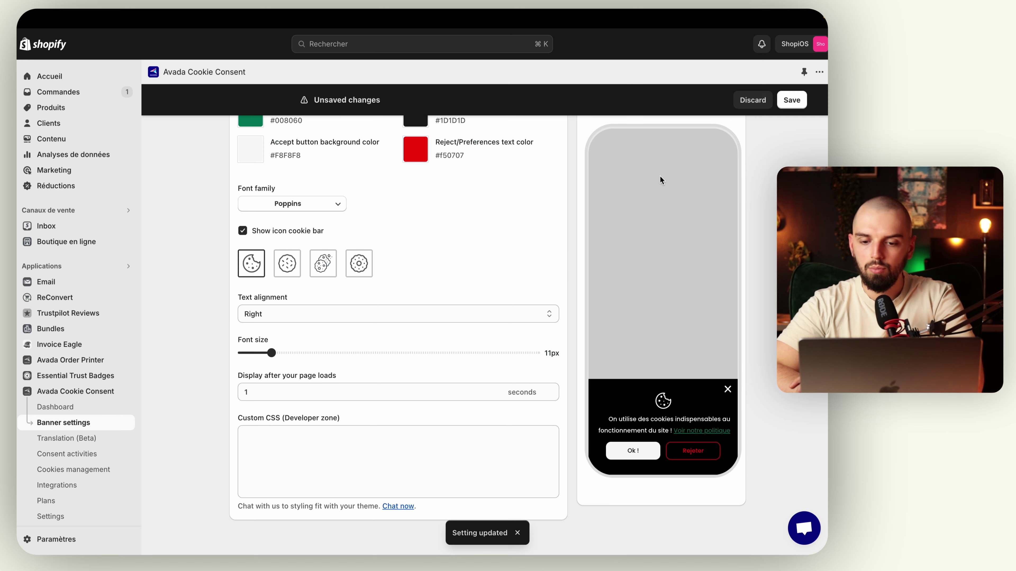
{"action": "left_click", "coordinate": [794, 100]}
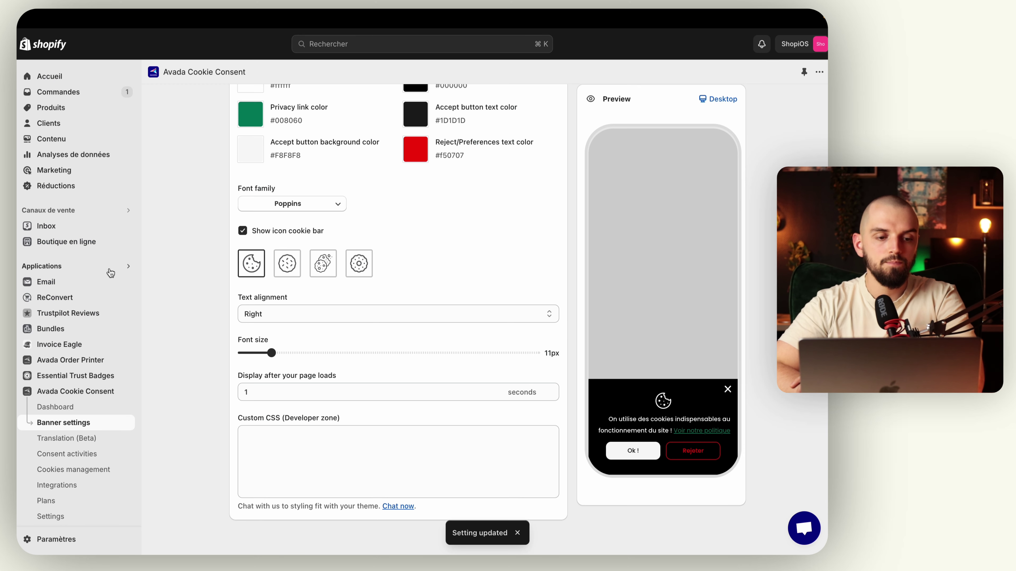
View the online store again, close the admin preview bar, and look for the updated cookie banner on the page.
{"action": "left_click", "coordinate": [128, 241]}
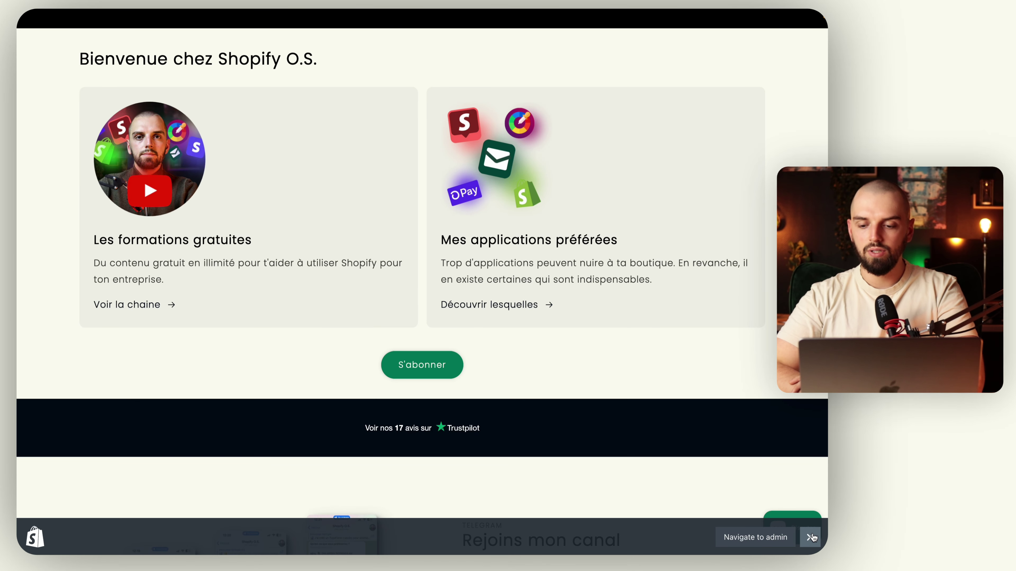
{"action": "left_click", "coordinate": [811, 537]}
{"action": "scroll", "coordinate": [685, 388], "scroll_direction": "down", "scroll_amount": 5}
{"action": "scroll", "coordinate": [686, 389], "scroll_direction": "up", "scroll_amount": 10}
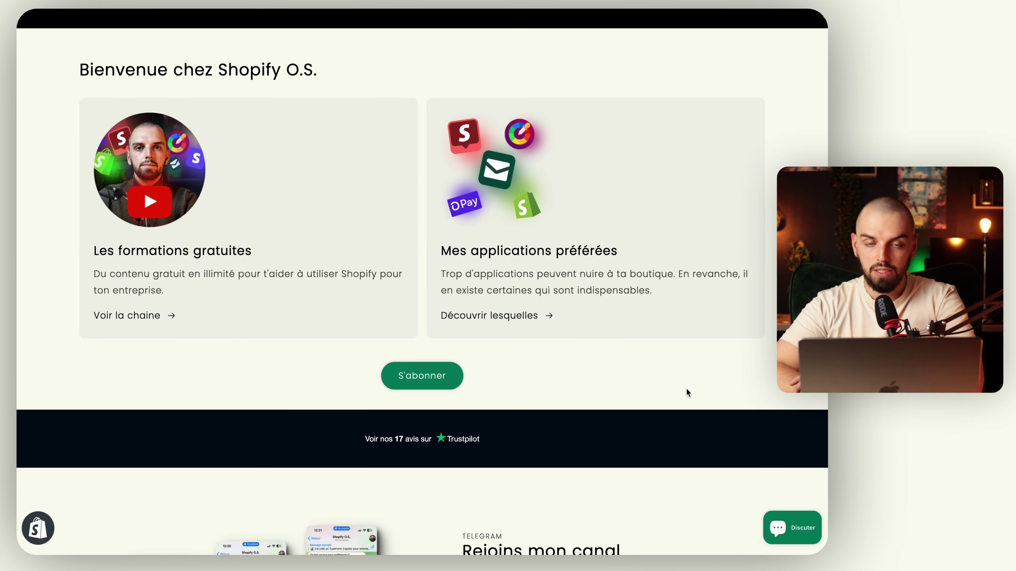
{"action": "scroll", "coordinate": [685, 388], "scroll_direction": "down", "scroll_amount": 1}
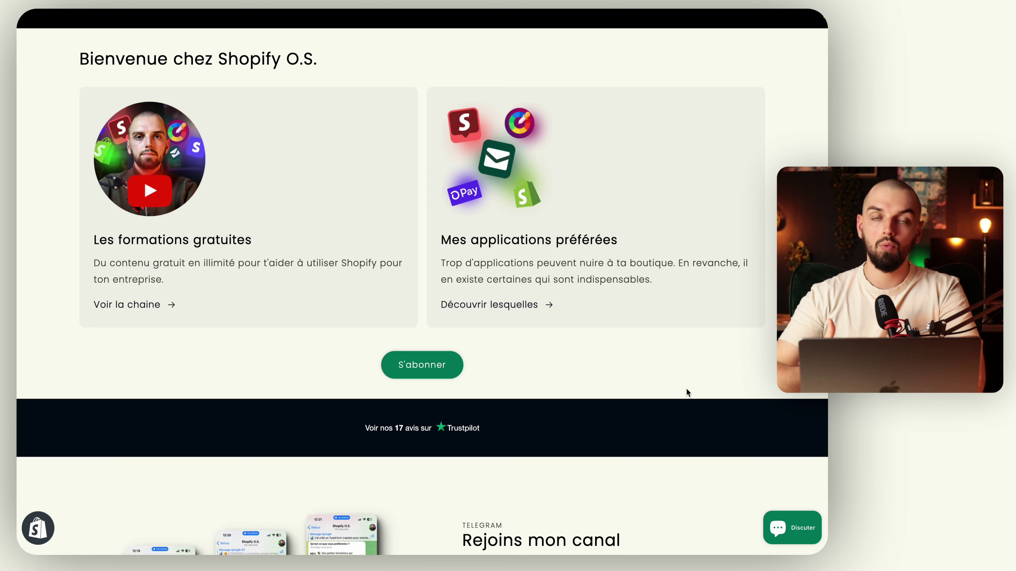